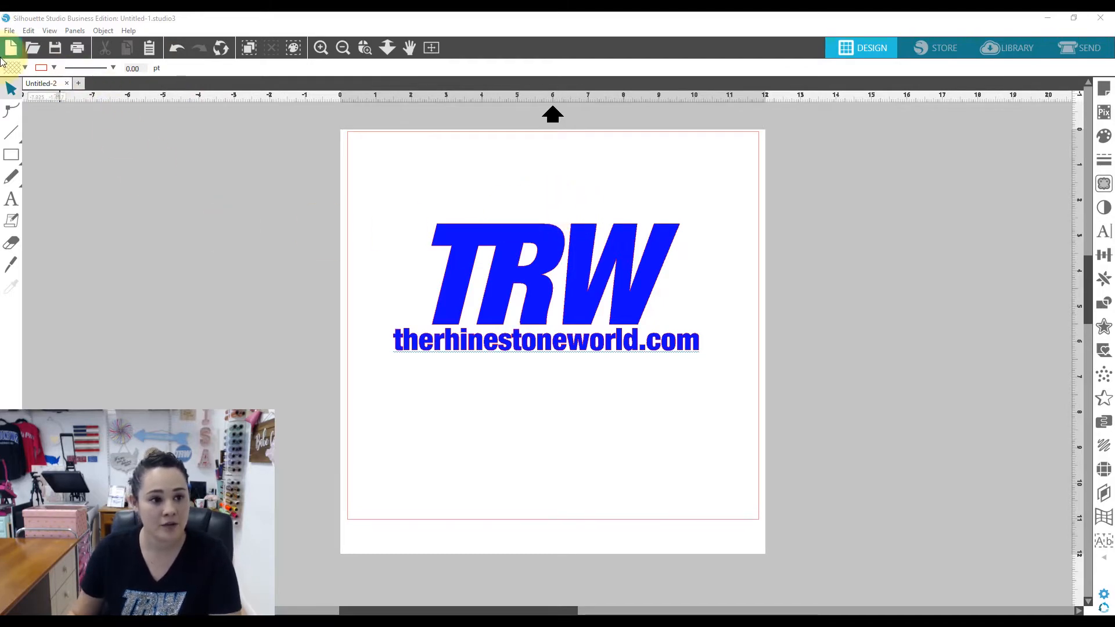
- Look through the available fill colors, line colors and line styles without applying any of them
click(529, 263)
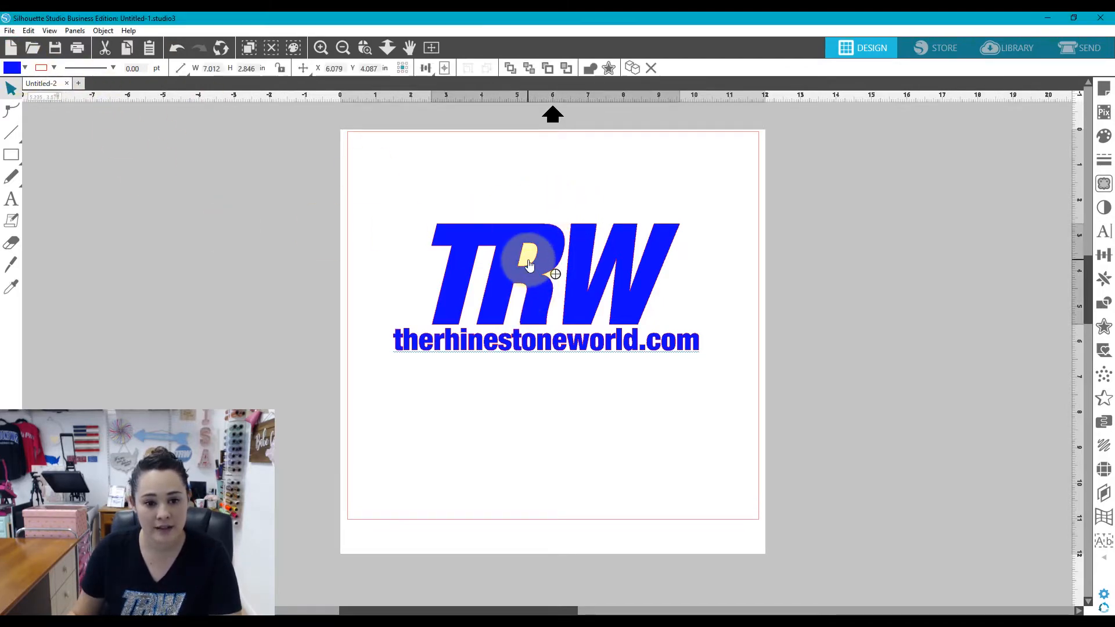
click(419, 142)
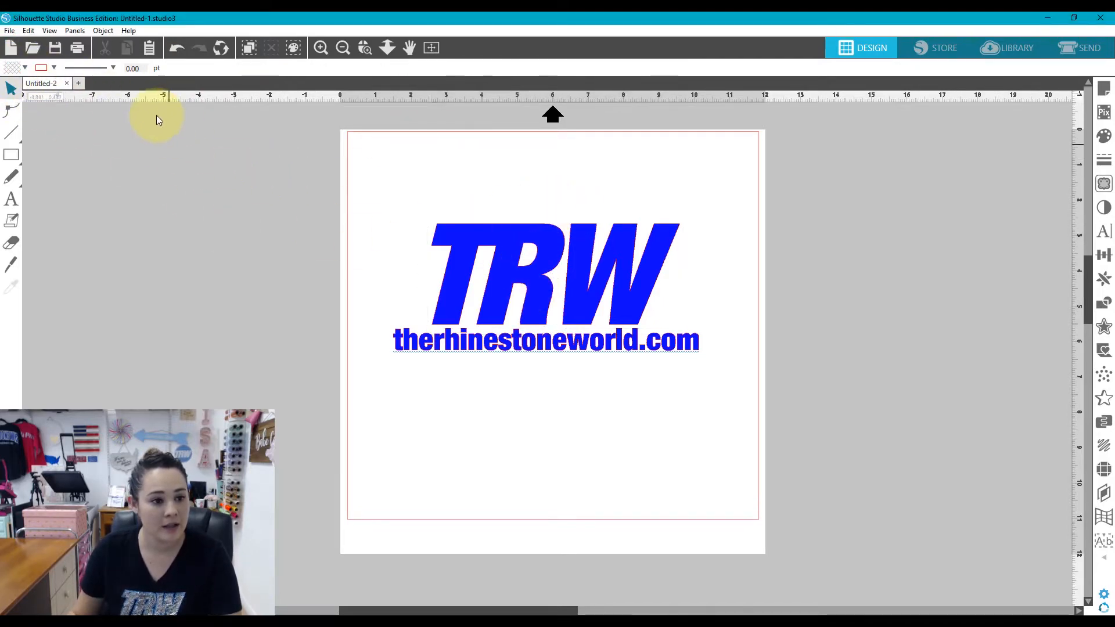
click(25, 68)
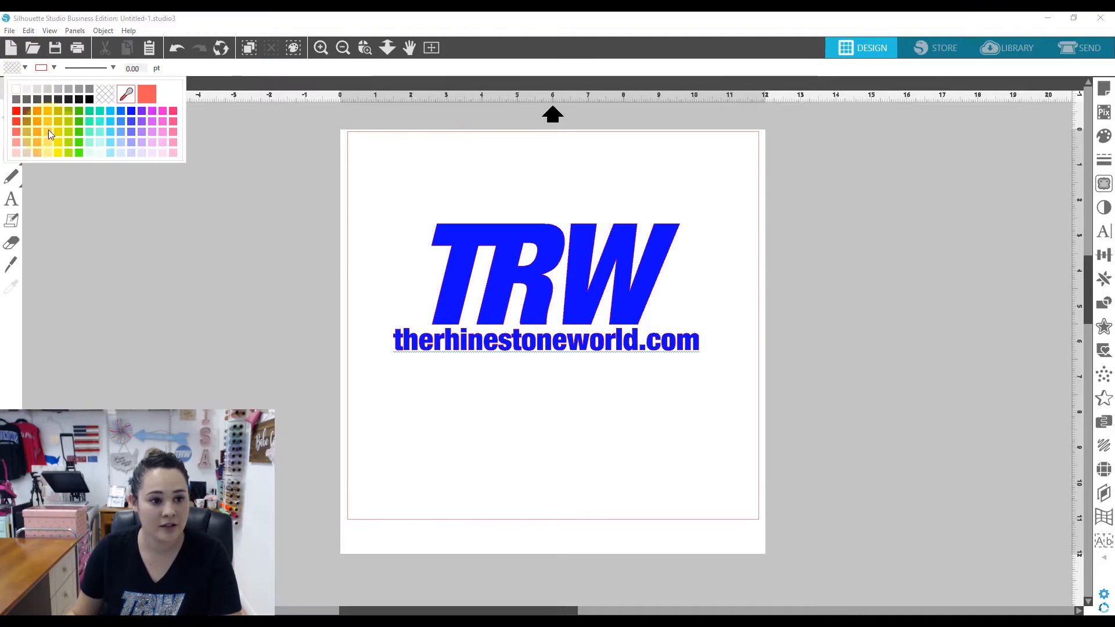
click(429, 194)
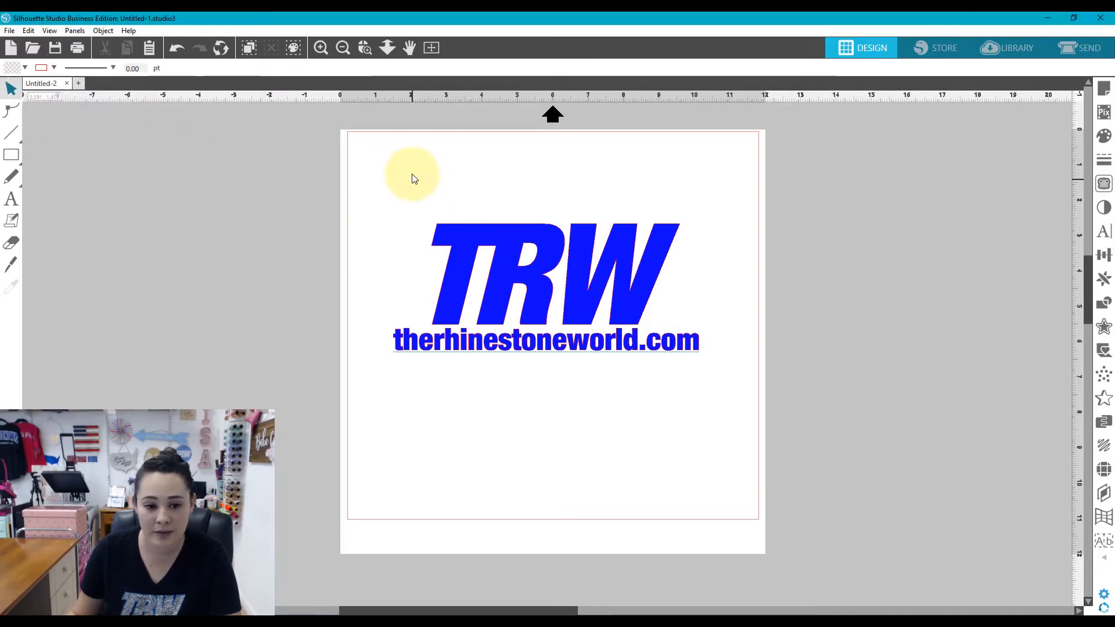
click(54, 68)
click(342, 154)
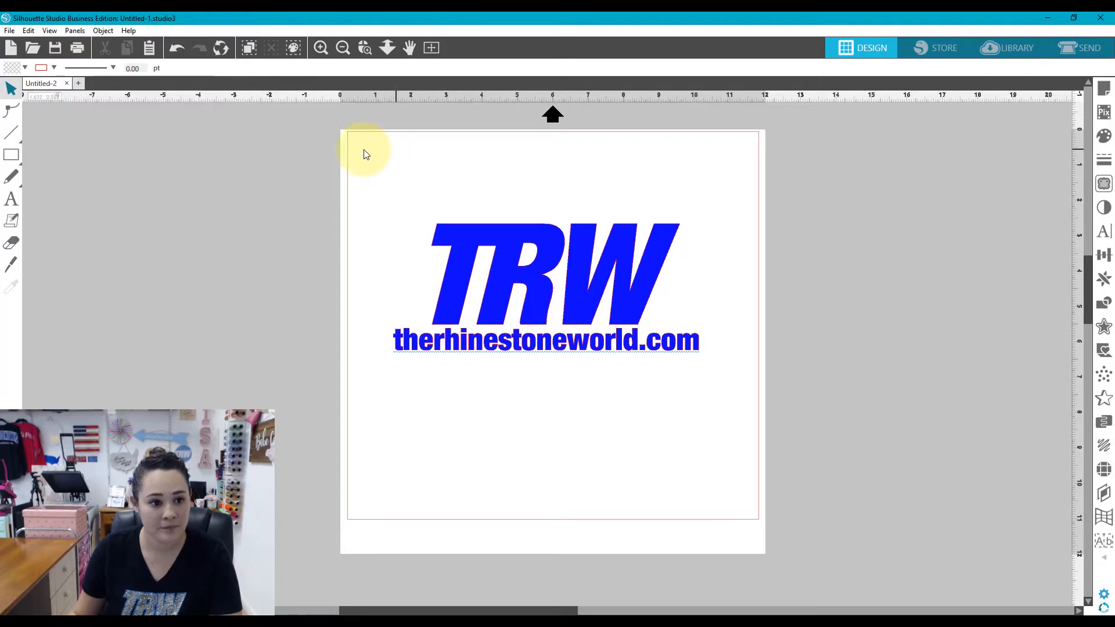
click(114, 67)
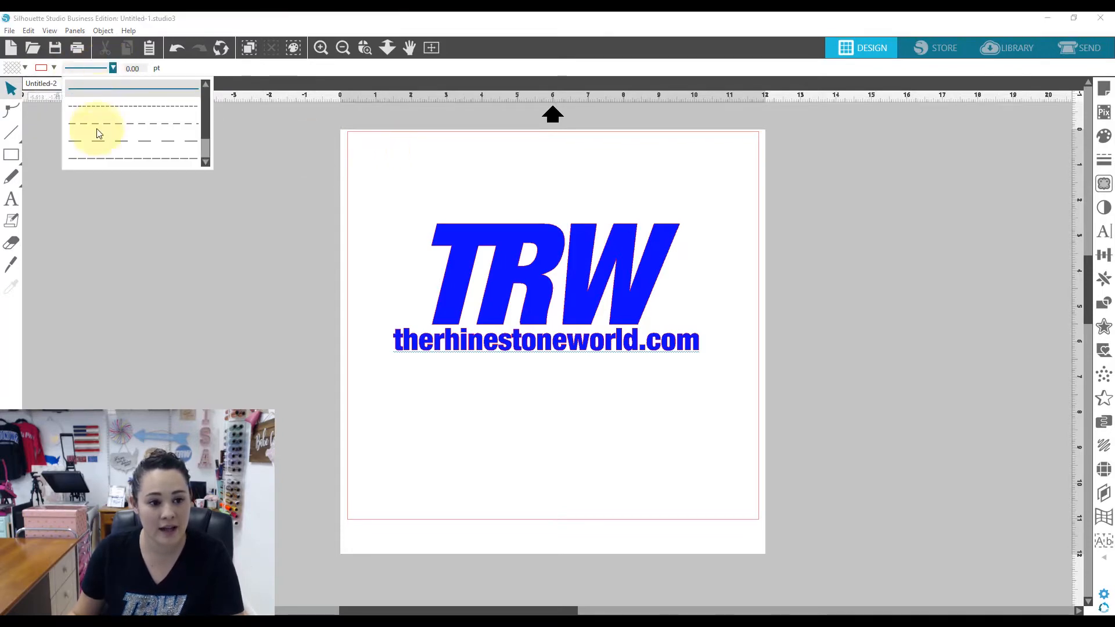
click(360, 178)
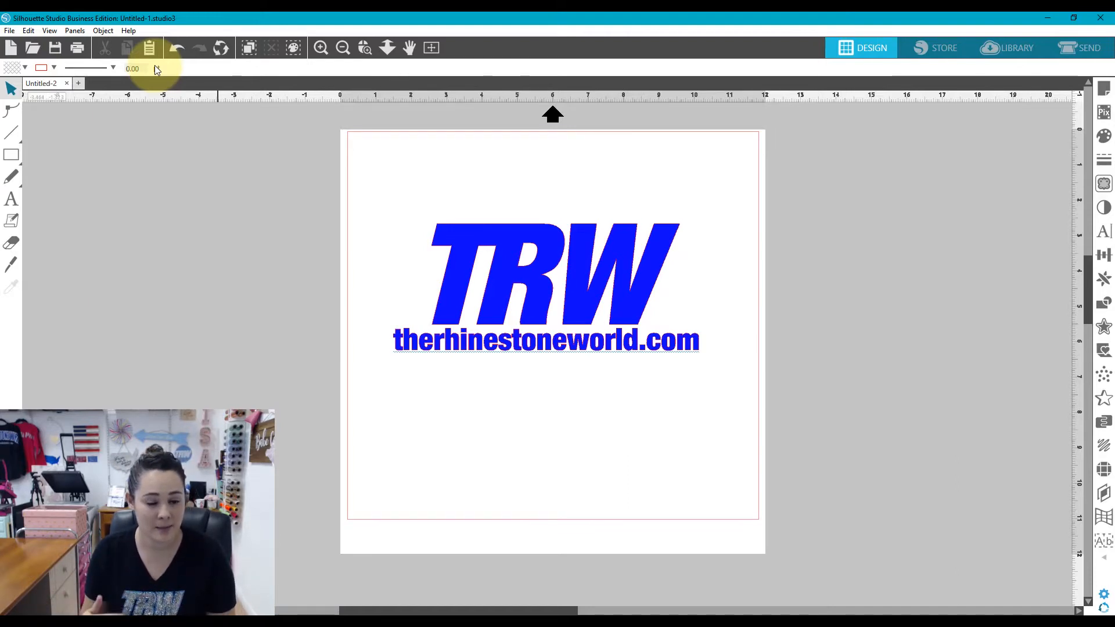
- Check the preset scaling percentages for the TRW lettering and lock its aspect ratio
click(561, 264)
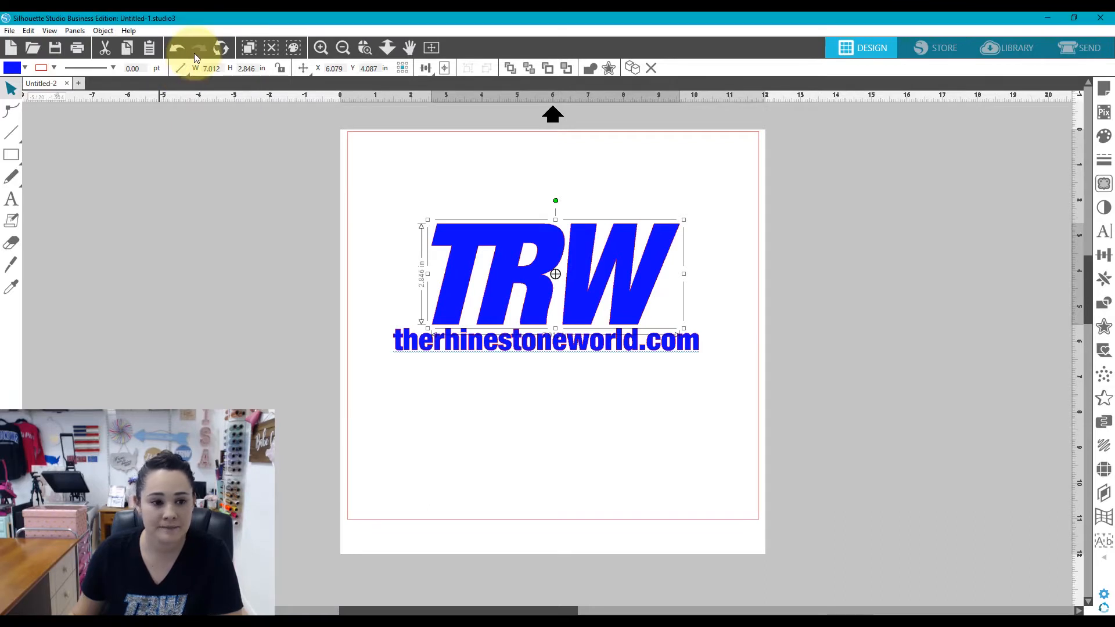
click(187, 68)
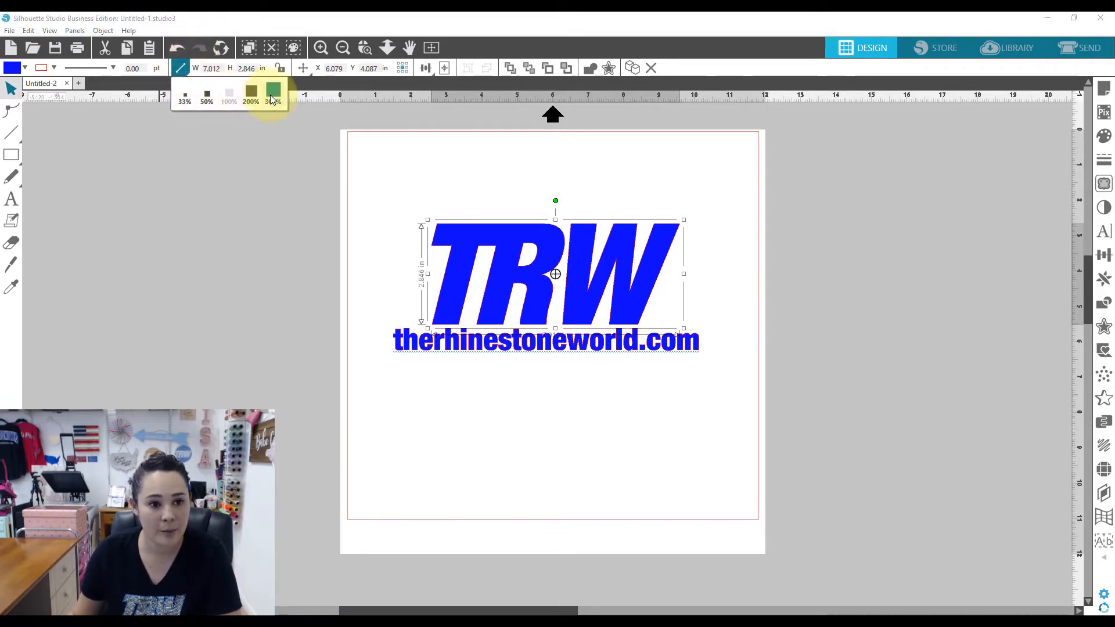
click(241, 20)
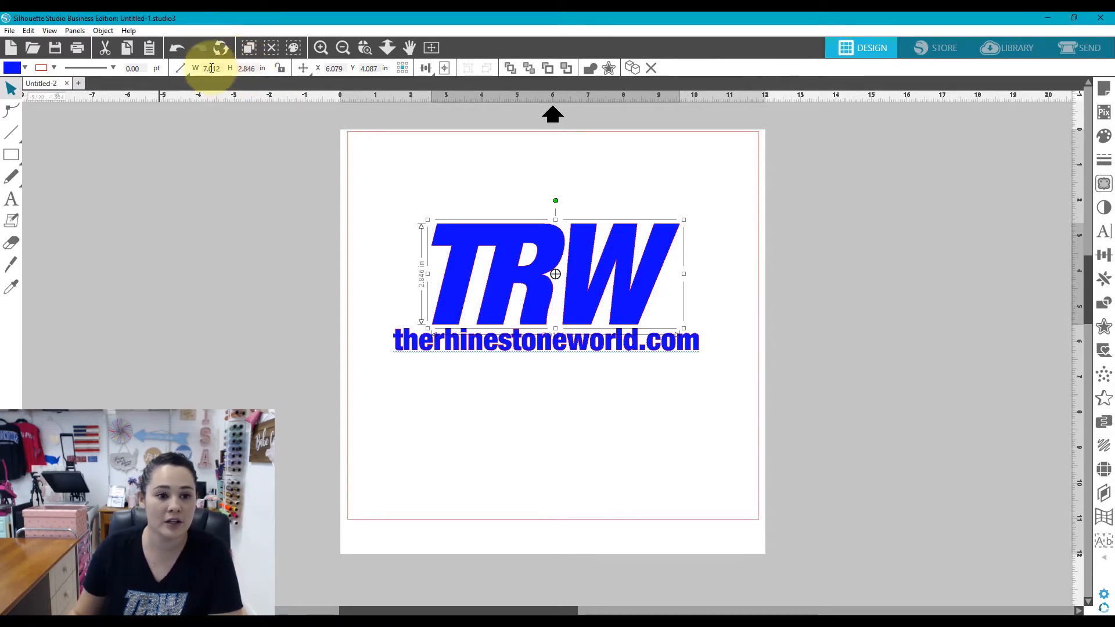
click(280, 70)
- Try resizing the TRW lettering proportionally to a width of 4 in, and undo the resize
drag(221, 68, 186, 68)
mouse_move(185, 69)
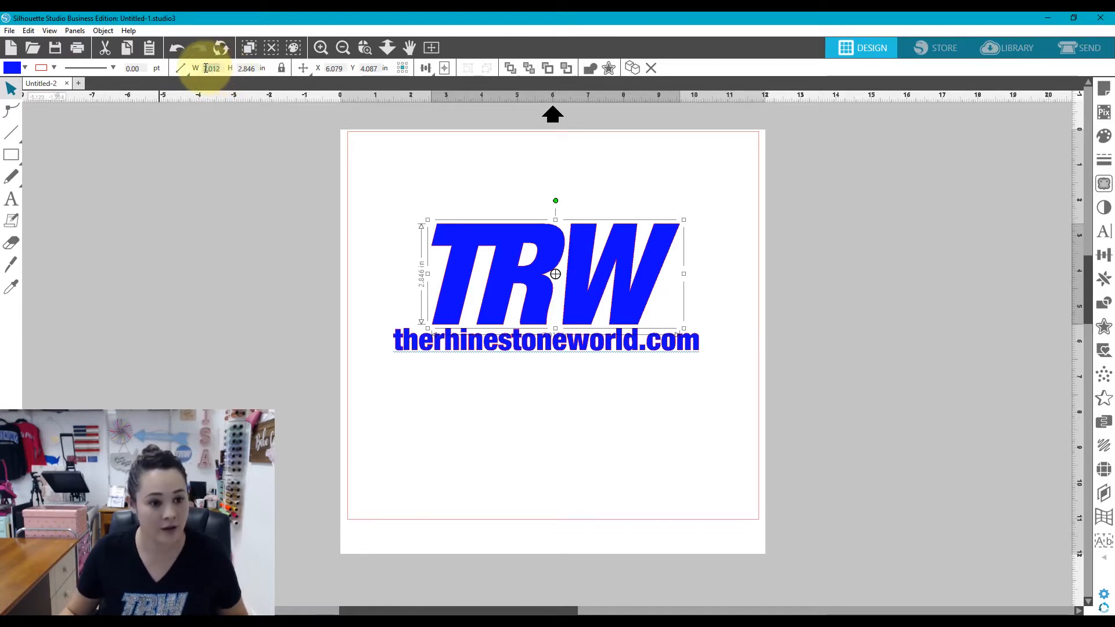
click(206, 69)
text(4)
key(Tab)
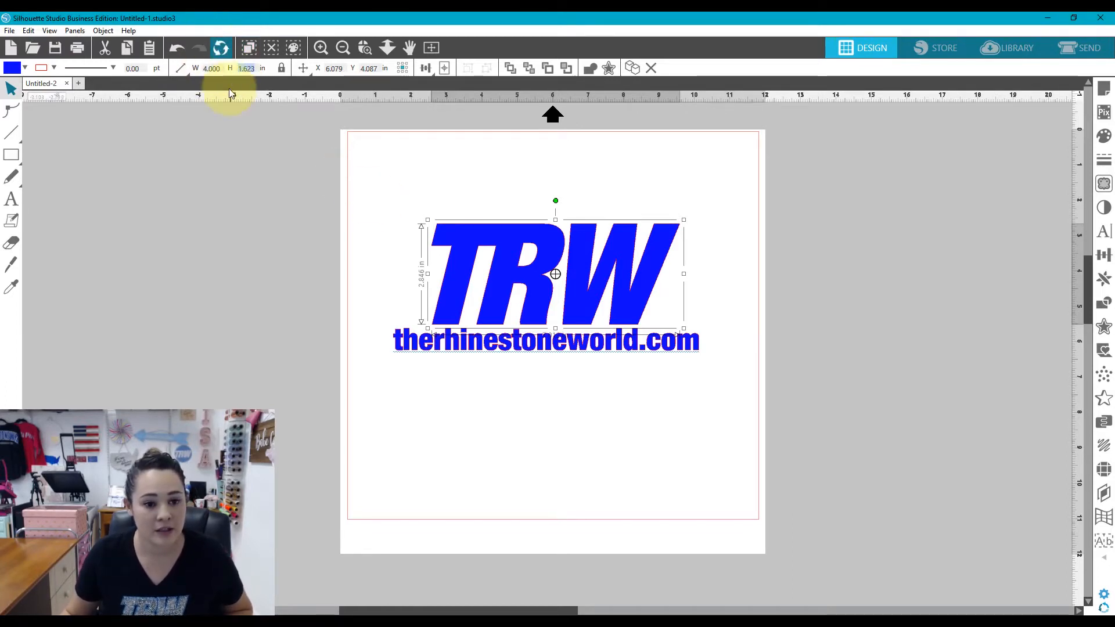
key(Return)
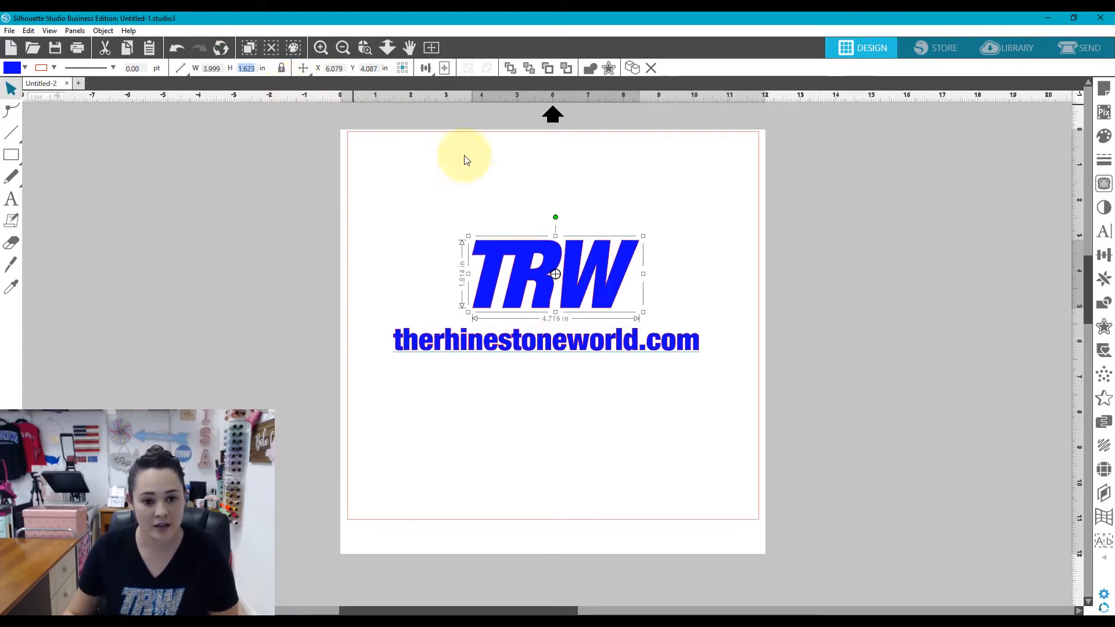
key(ctrl+z)
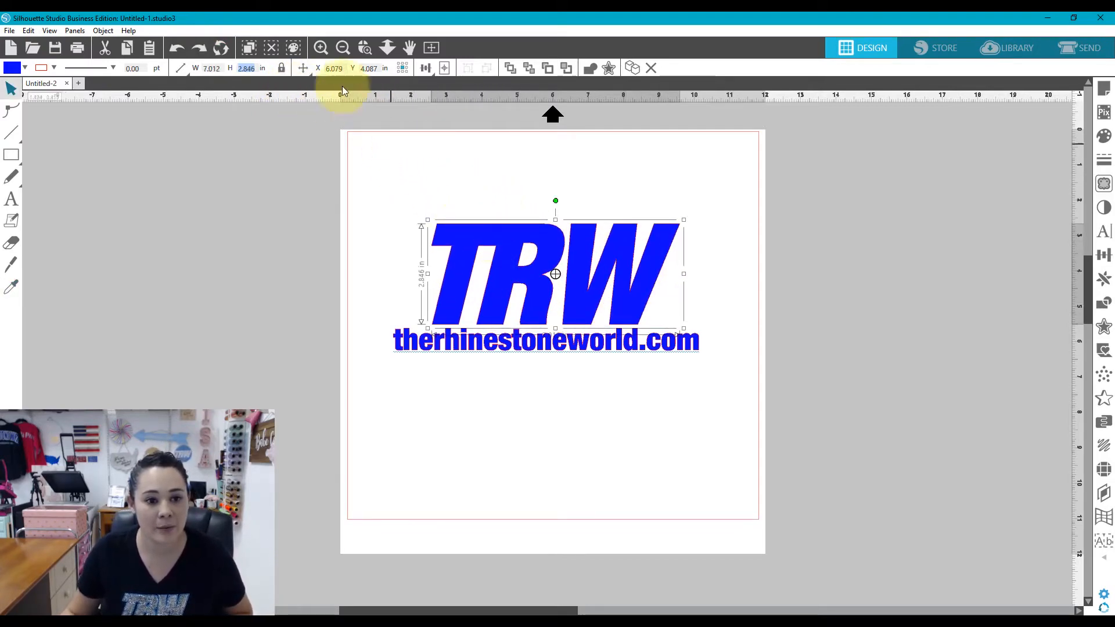
- Try moving the TRW lettering to an X position of 5 in and nudging it to the right, and undo the moves
click(306, 69)
click(315, 70)
click(305, 68)
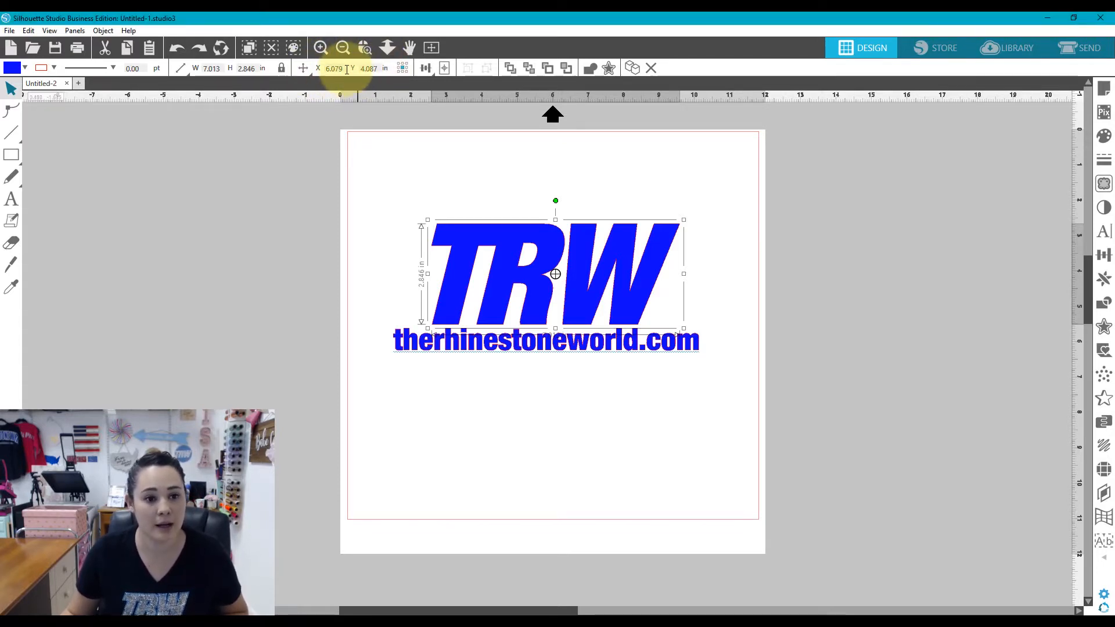
drag(347, 69, 317, 68)
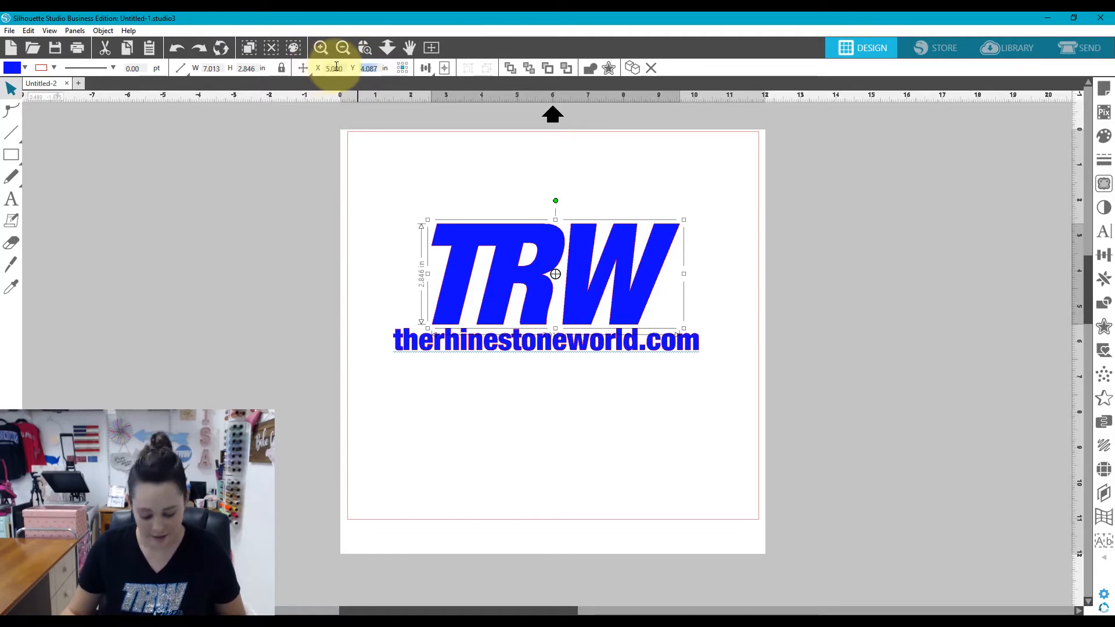
key(ctrl+y)
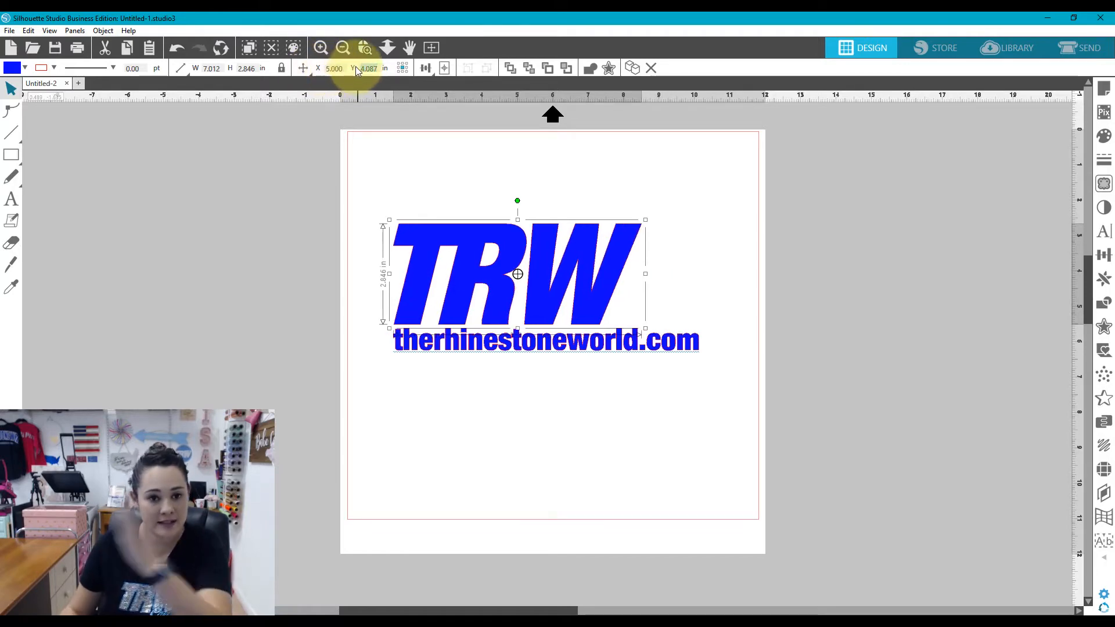
key(Right)
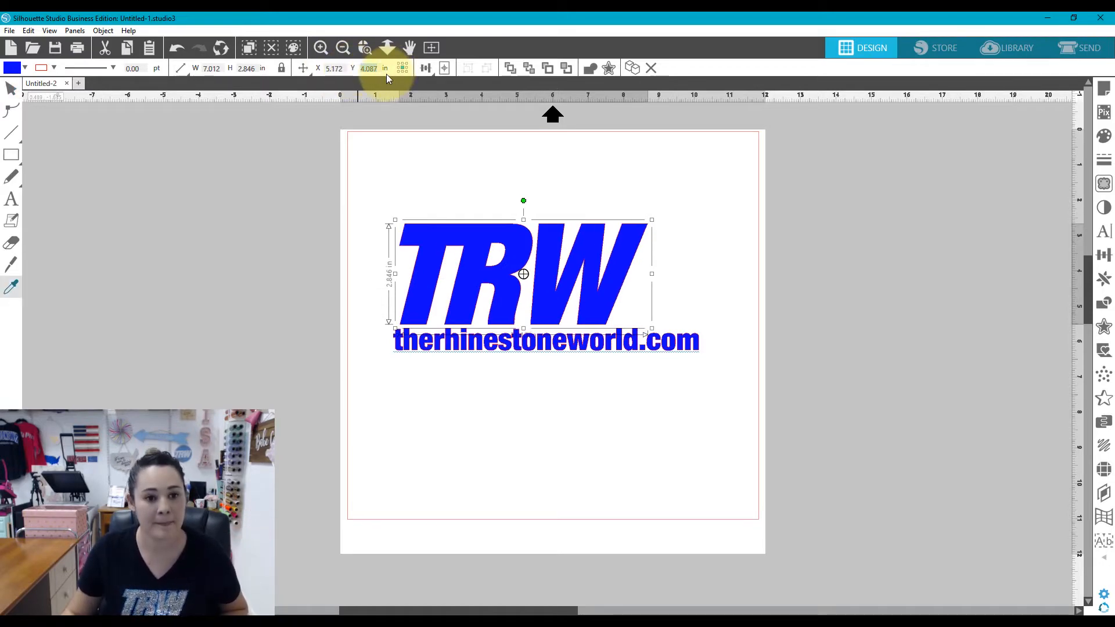
key(ctrl+z)
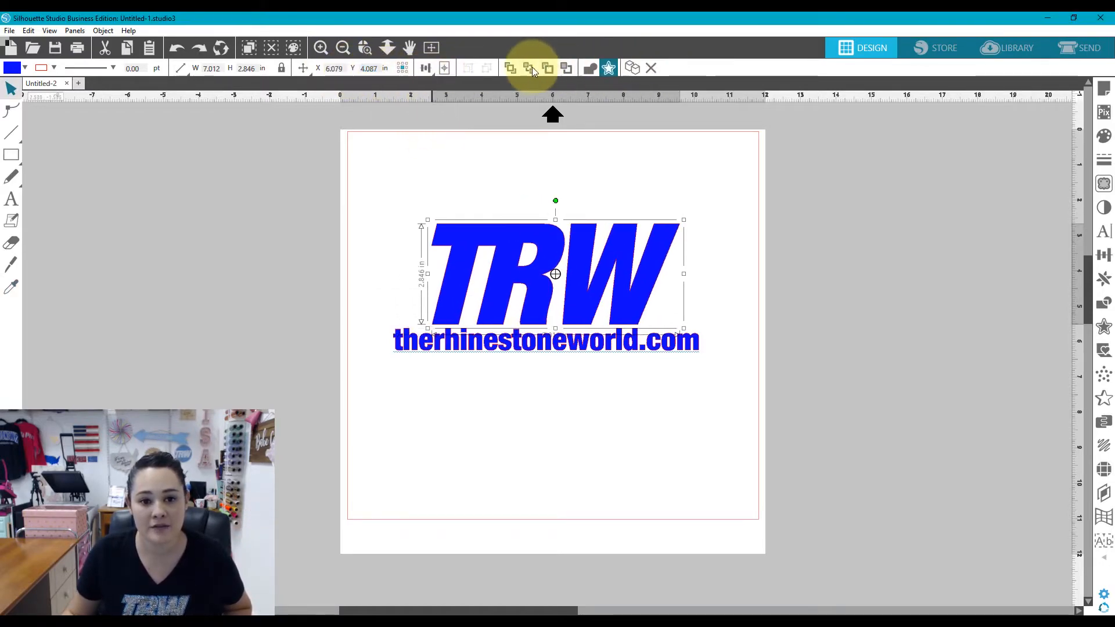
- Try aligning the TRW lettering and the web address text by their right edges and vertical middles, and undo both alignments
mouse_move(432, 70)
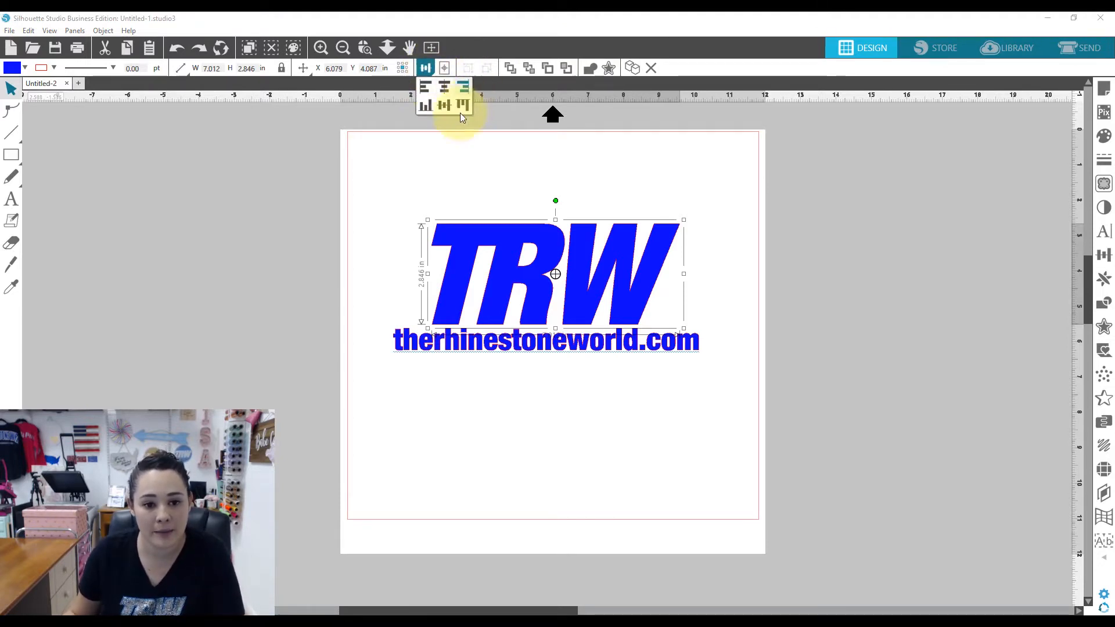
drag(415, 181, 456, 379)
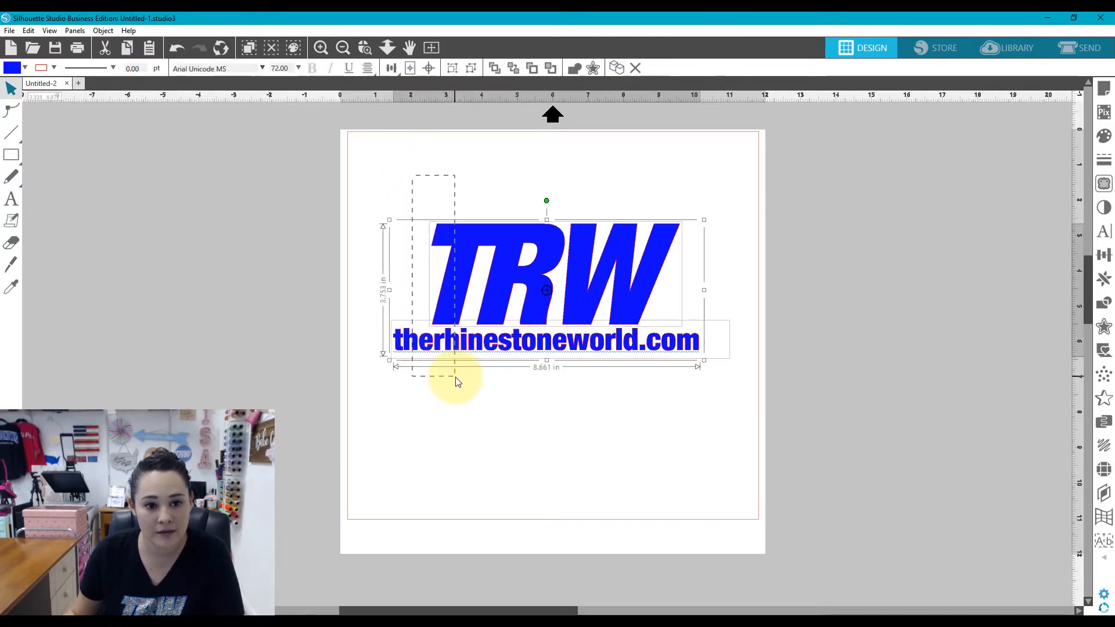
click(390, 68)
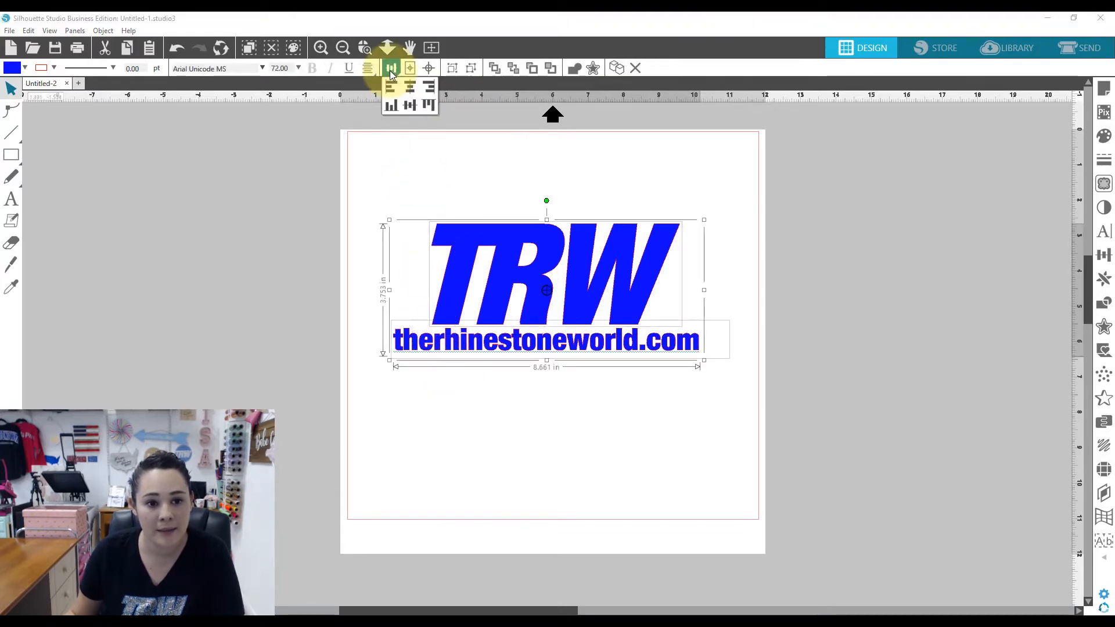
click(430, 86)
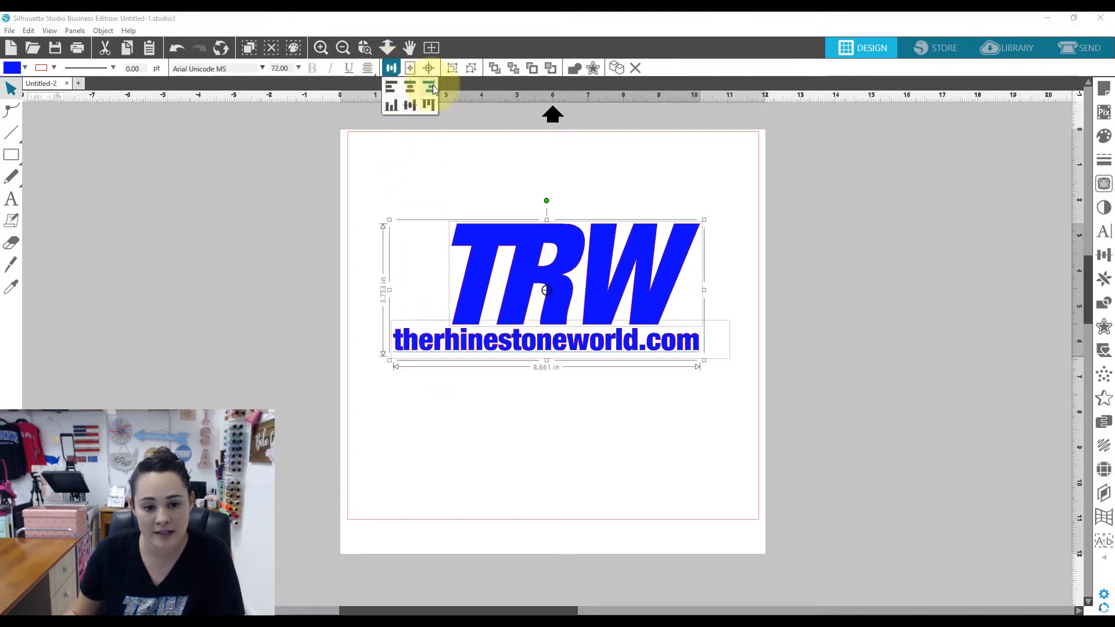
click(410, 106)
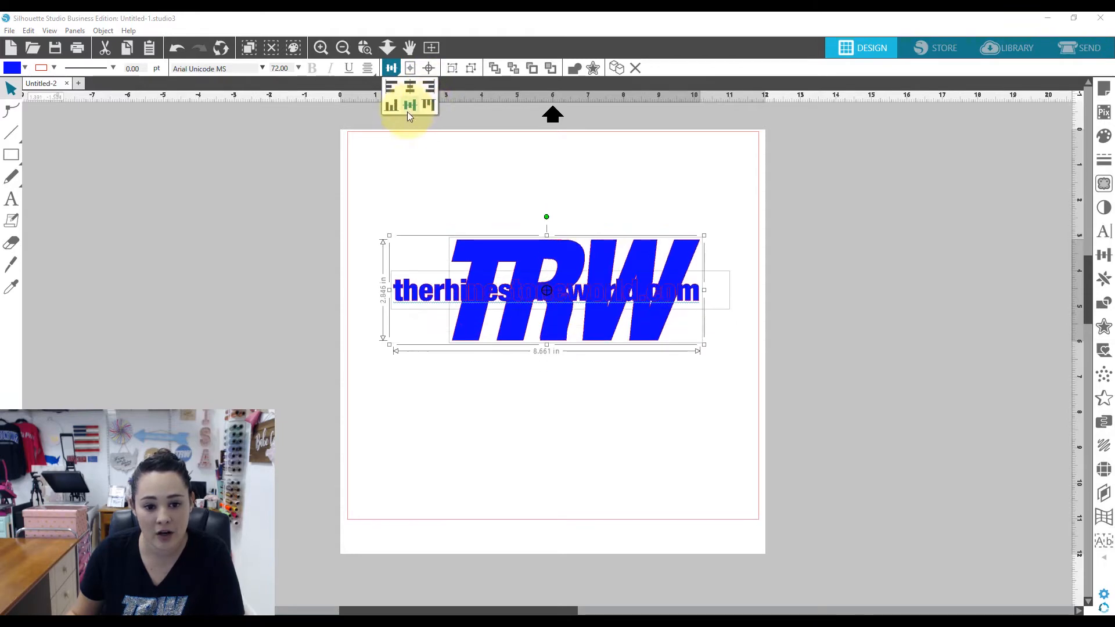
click(535, 186)
key(ctrl+z)
key(ctrl+z)
key(ctrl+z)
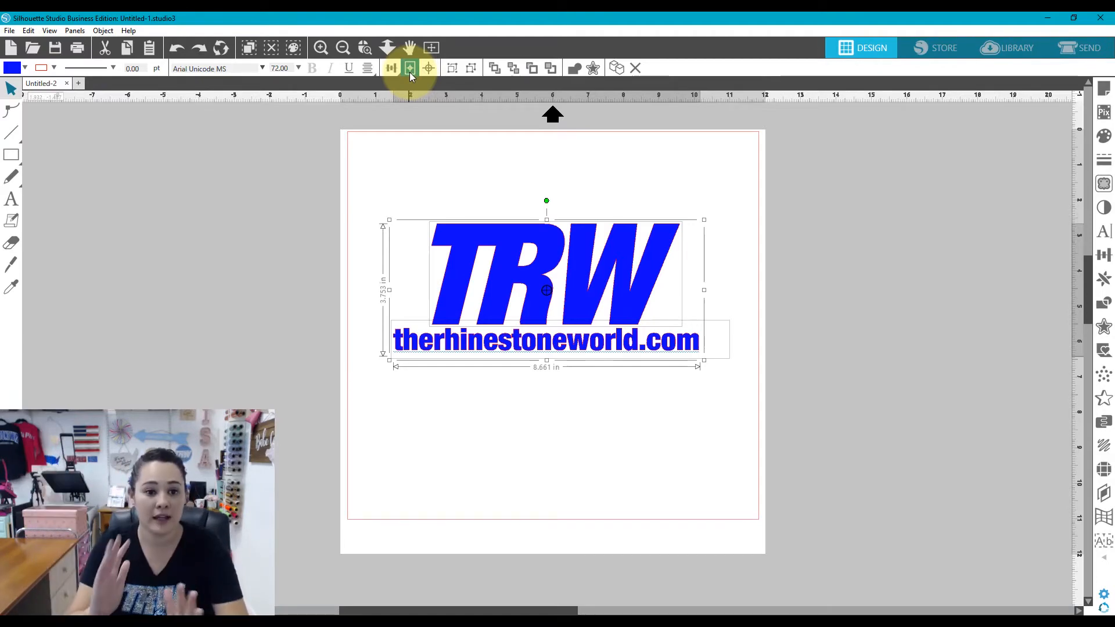
- Move the TRW lettering and web address text together down the page, and center them on the page
drag(403, 175, 533, 377)
drag(494, 298, 499, 453)
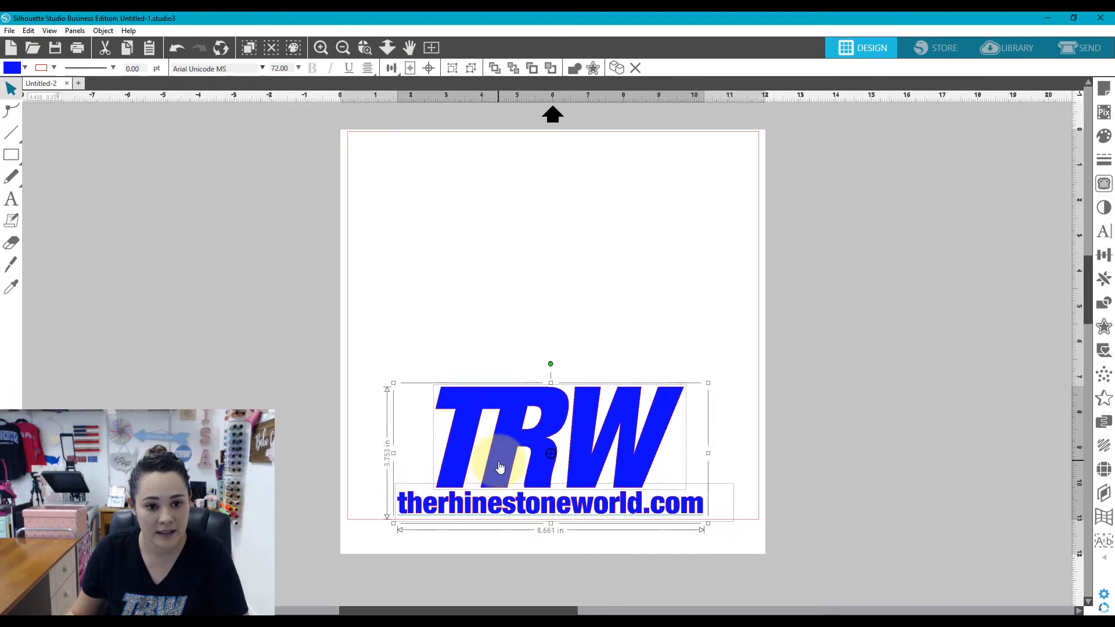
click(409, 68)
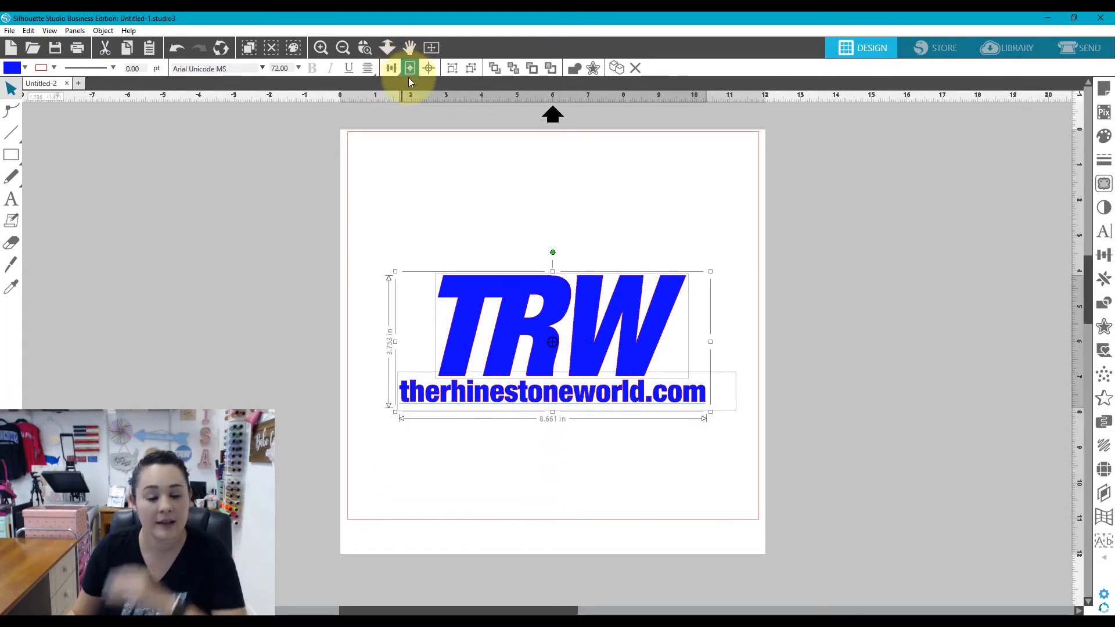
click(473, 204)
- Try repositioning the web address text separately below the TRW lettering, and undo the moves
drag(507, 406, 338, 456)
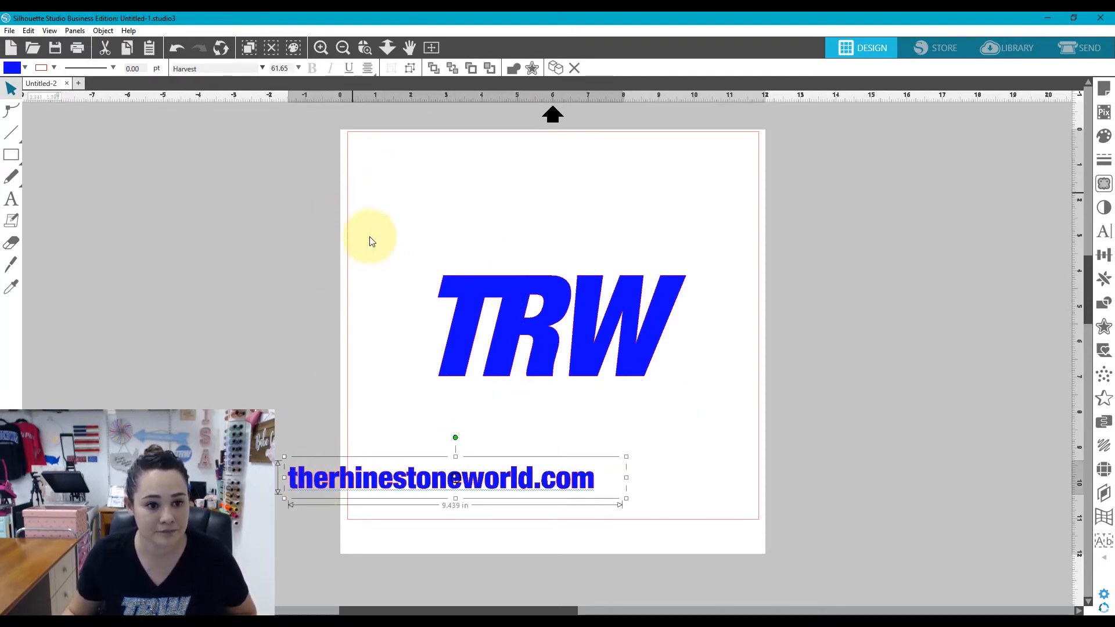
click(360, 400)
click(410, 486)
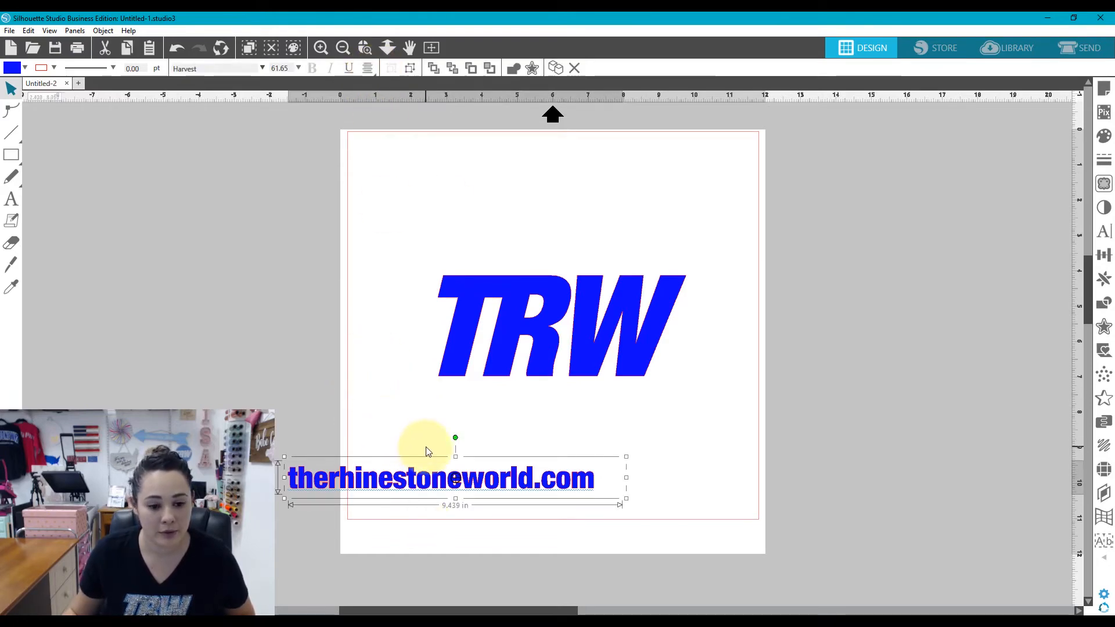
drag(481, 472, 591, 427)
click(378, 219)
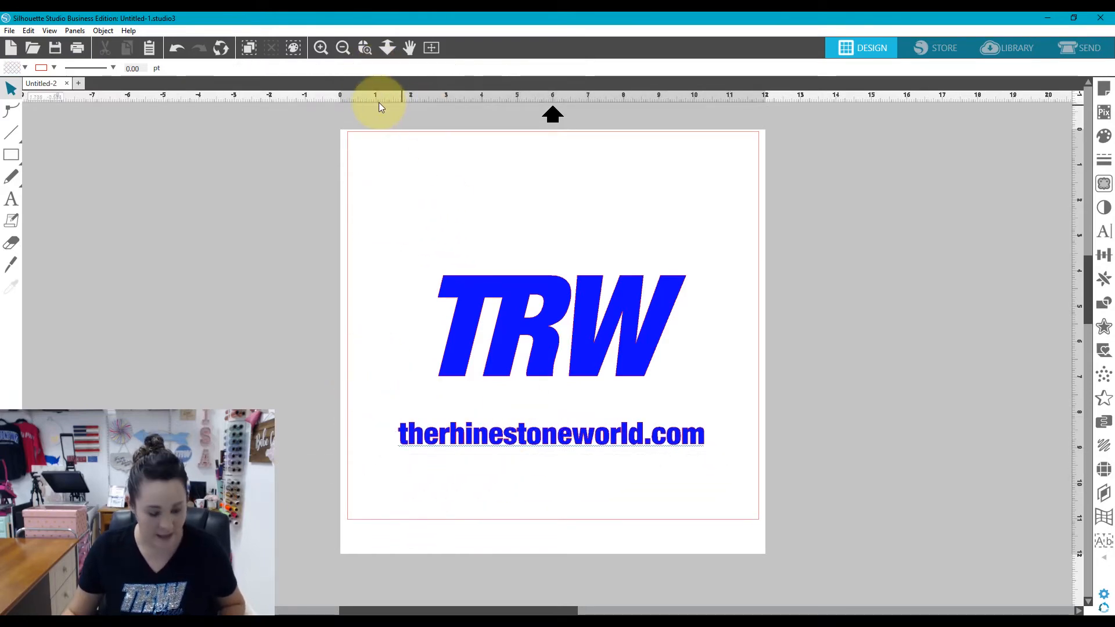
key(ctrl+z)
key(ctrl+z)
key(ctrl+z)
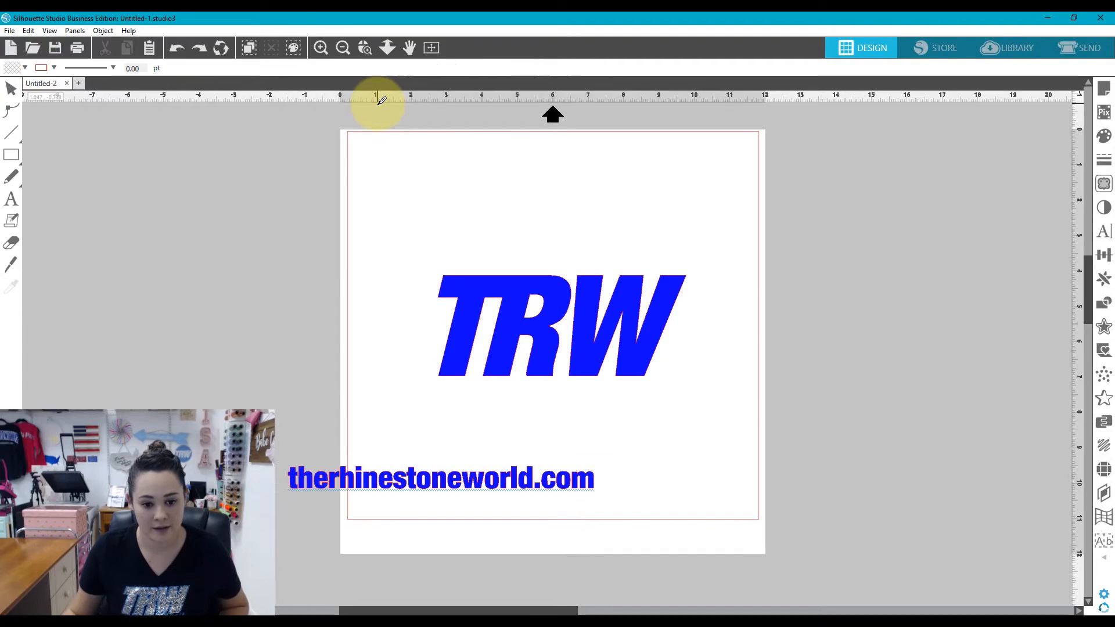
key(ctrl+y)
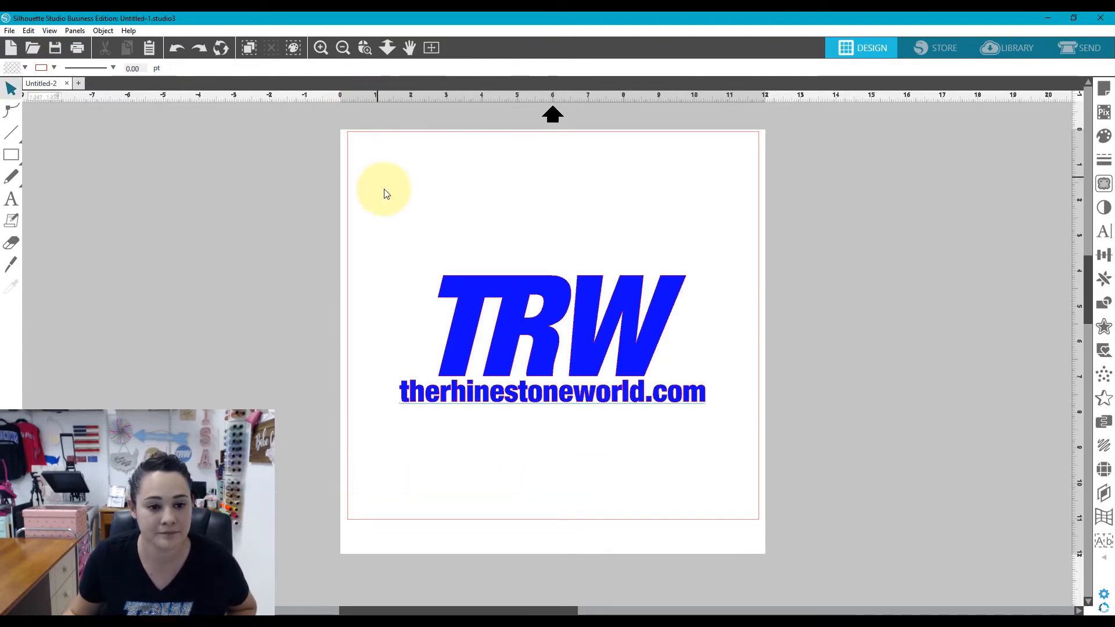
- Try centering the TRW lettering and the web address text on each other, and undo the centering
drag(384, 190, 563, 454)
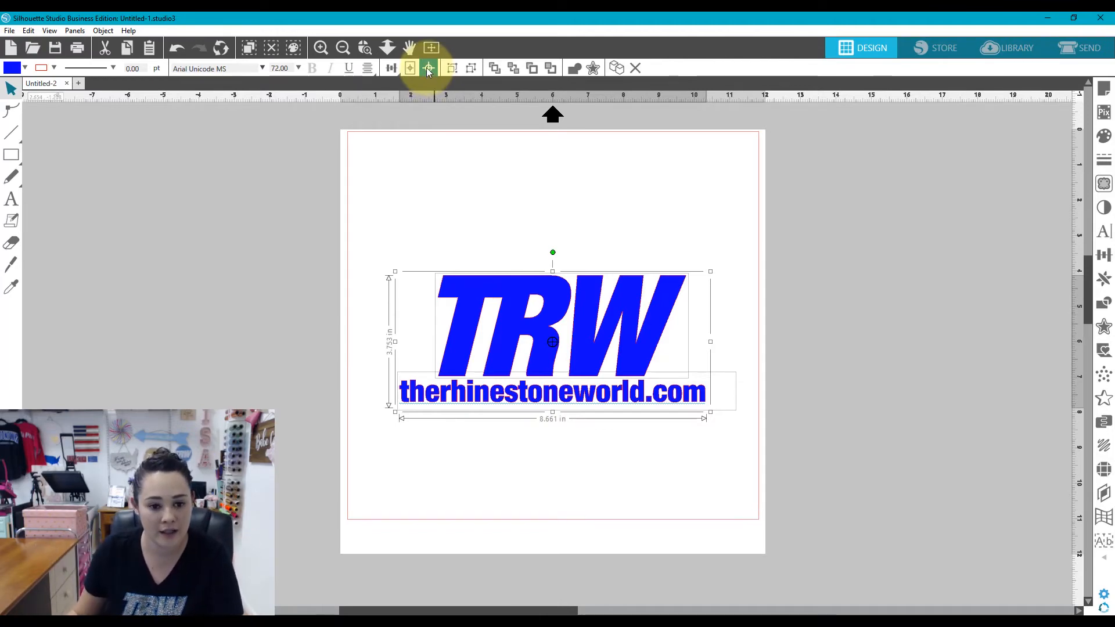
click(429, 68)
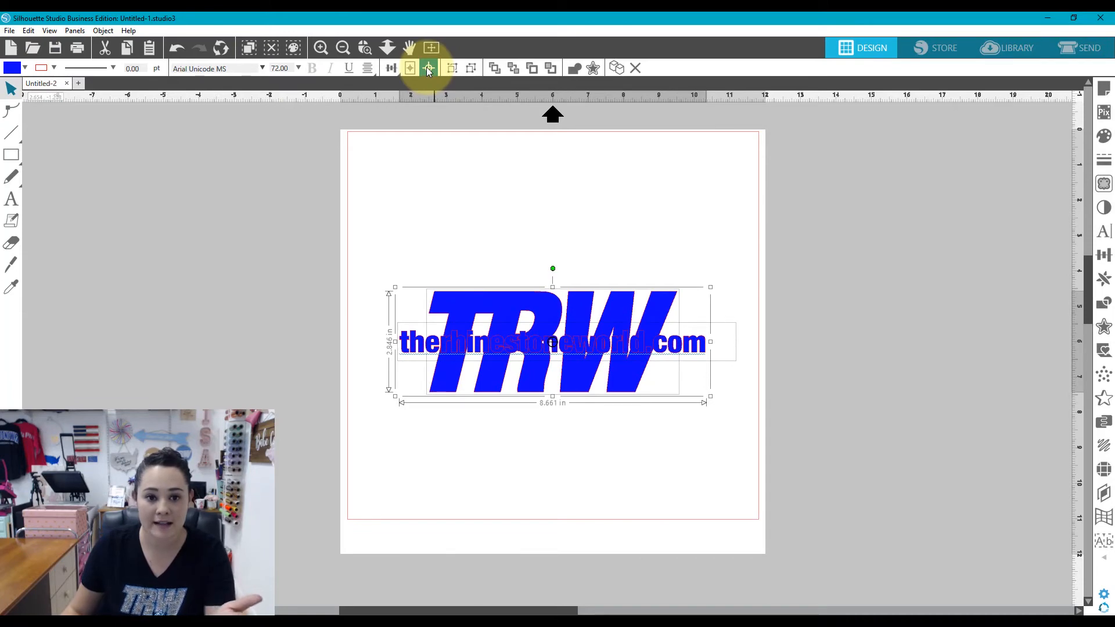
key(i)
key(ctrl+z)
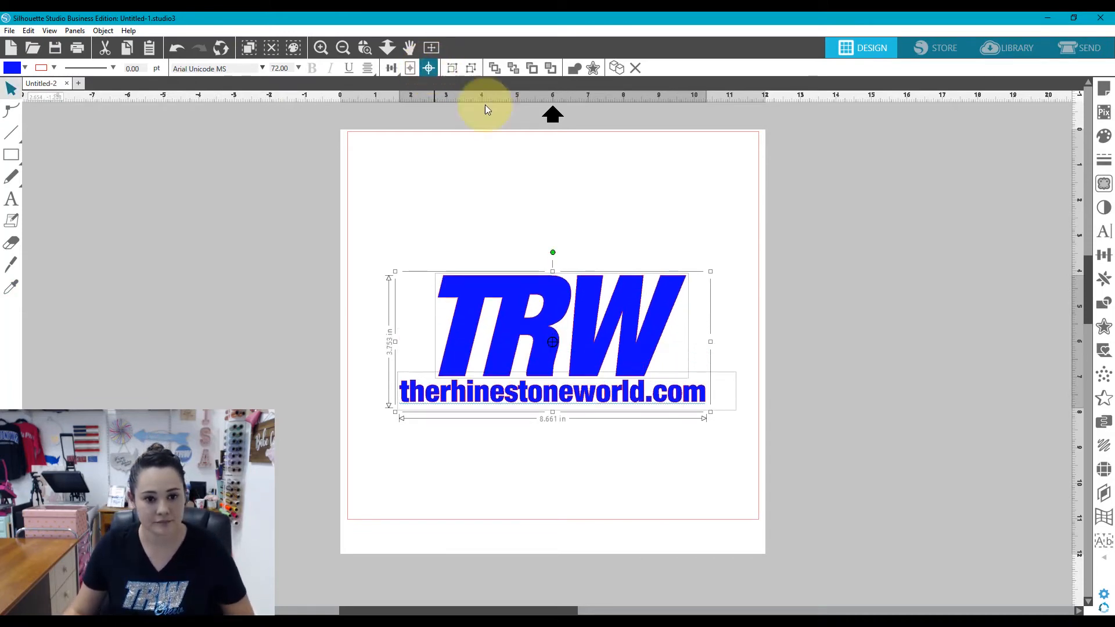
- Try grouping the TRW lettering with the web address text, and ungroup them
click(452, 69)
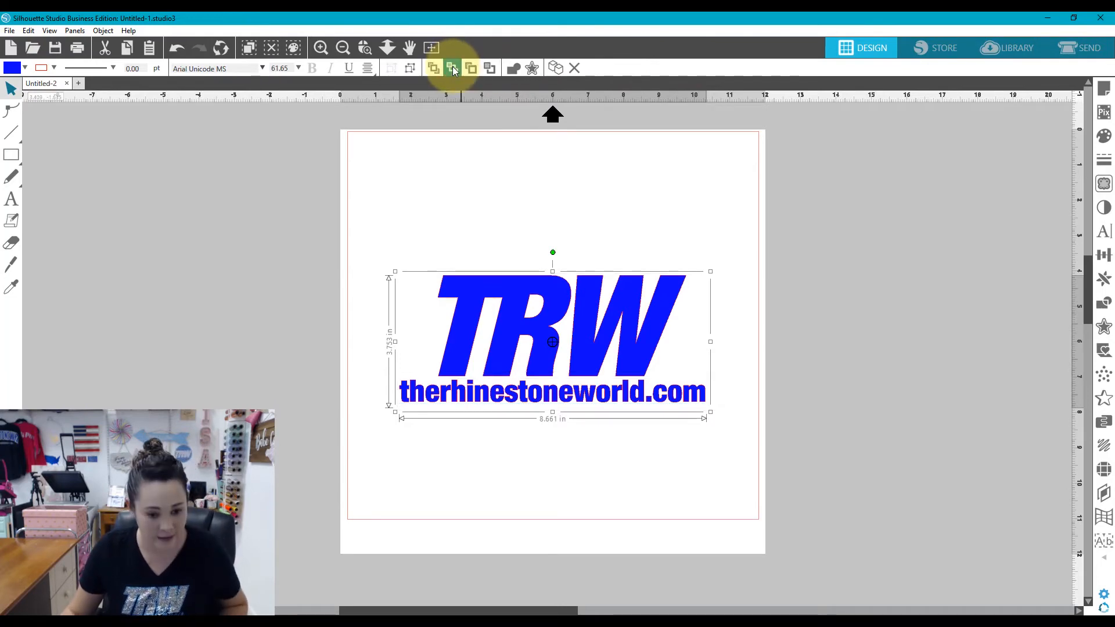
click(452, 68)
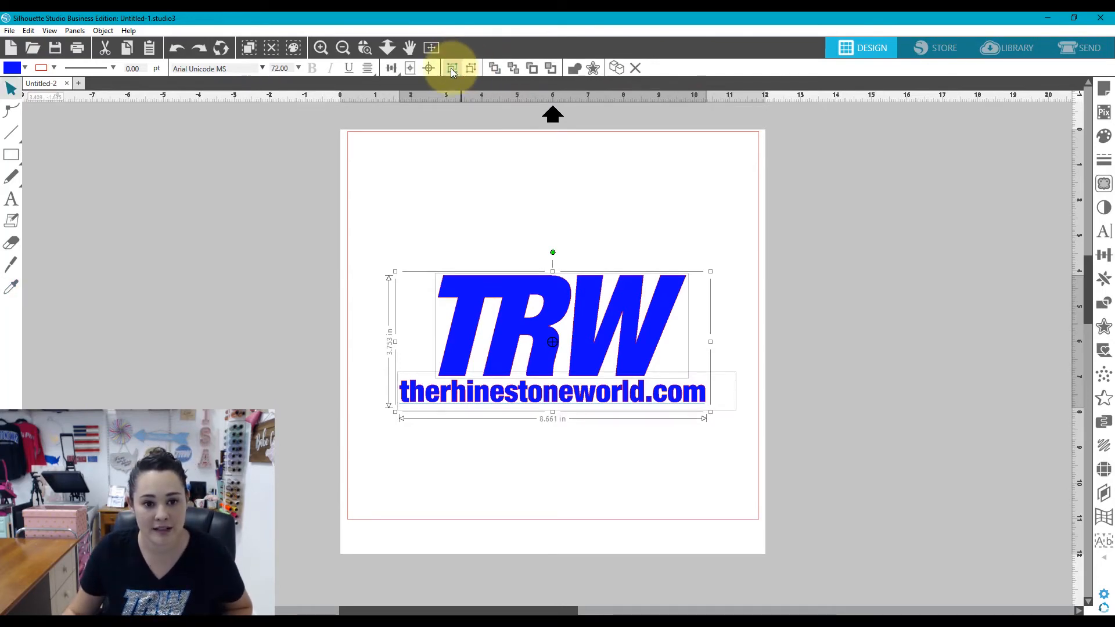
click(451, 68)
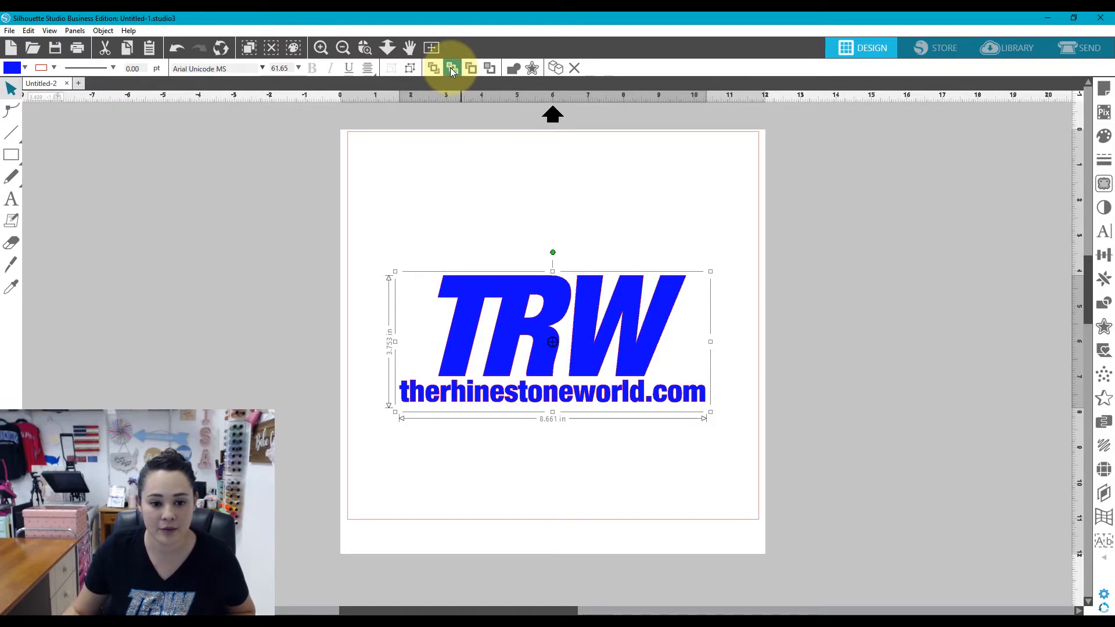
click(407, 68)
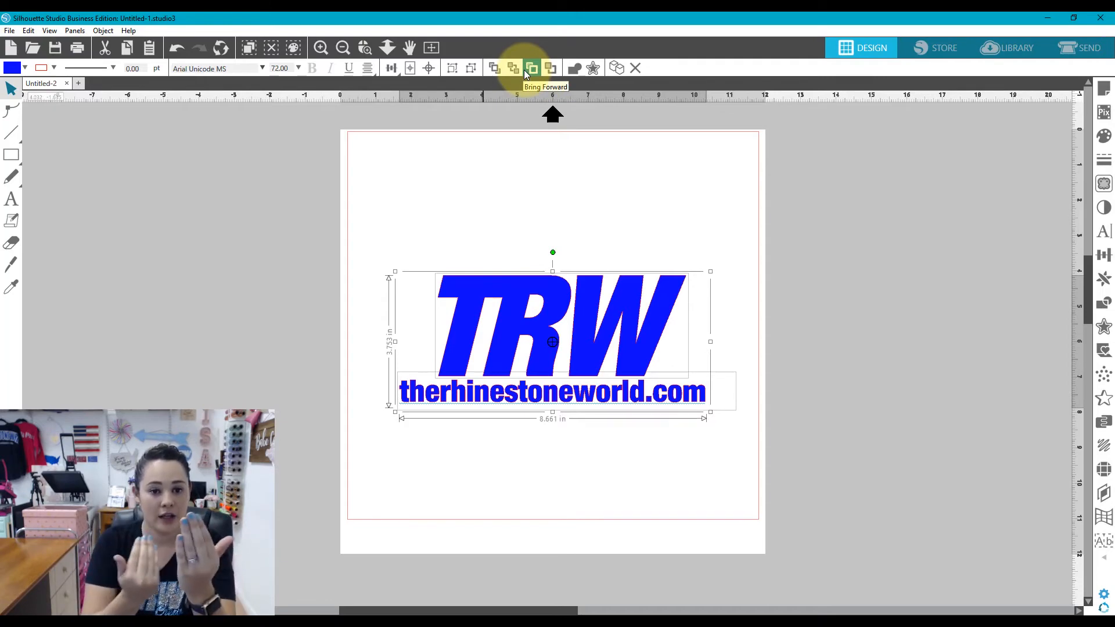
click(480, 167)
click(463, 271)
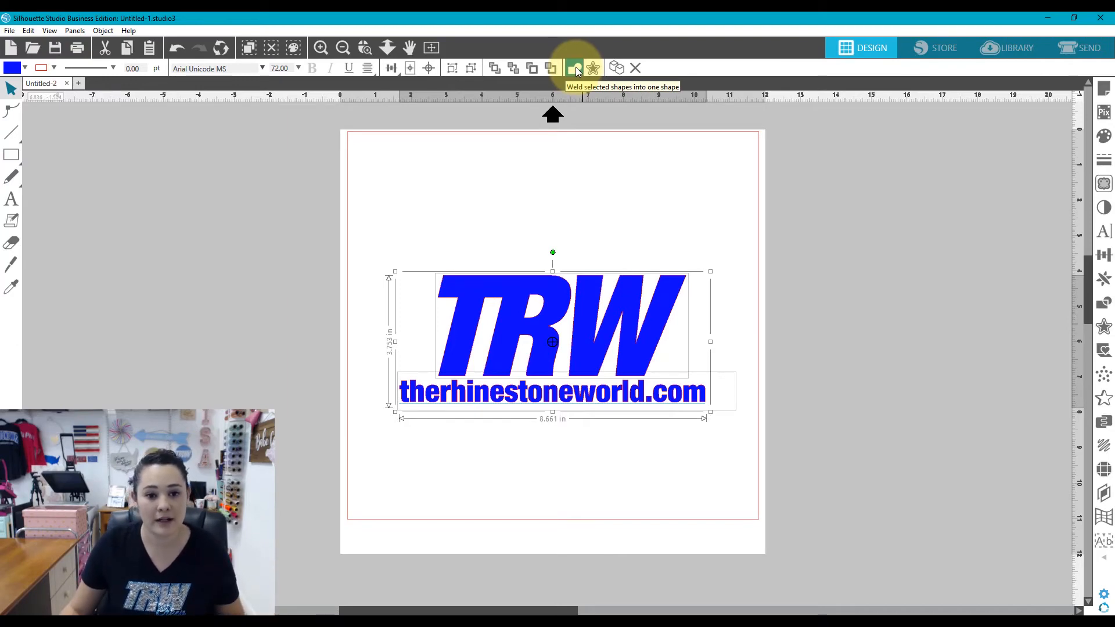
- Add a "Rhinestones" text object above the TRW lettering and leave it selected as an object
click(11, 199)
click(479, 186)
click(598, 244)
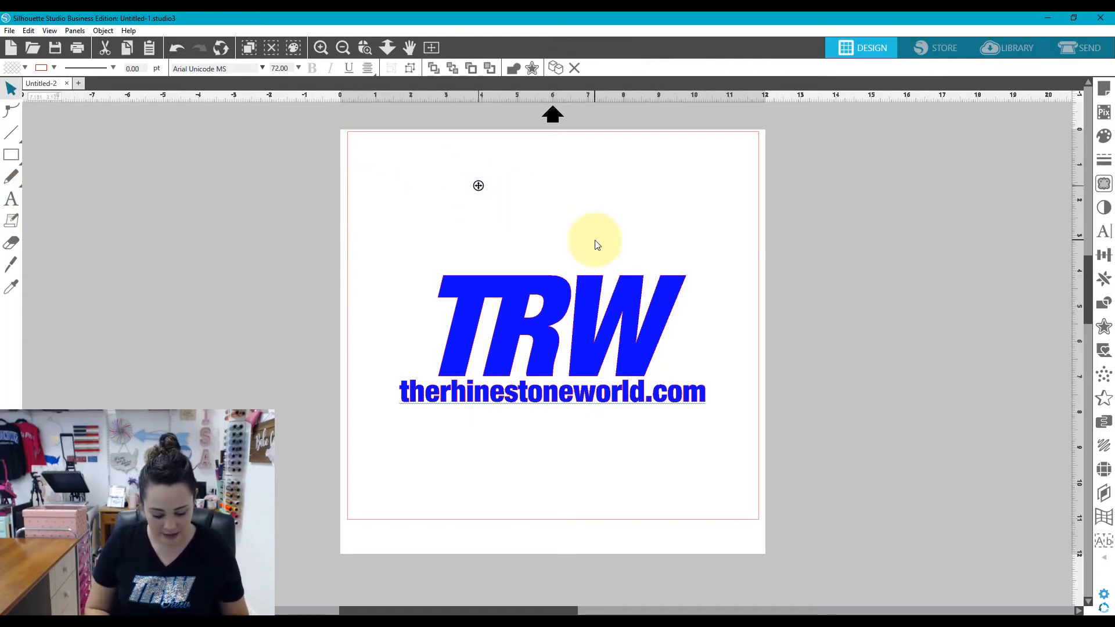
text(Rhinestones)
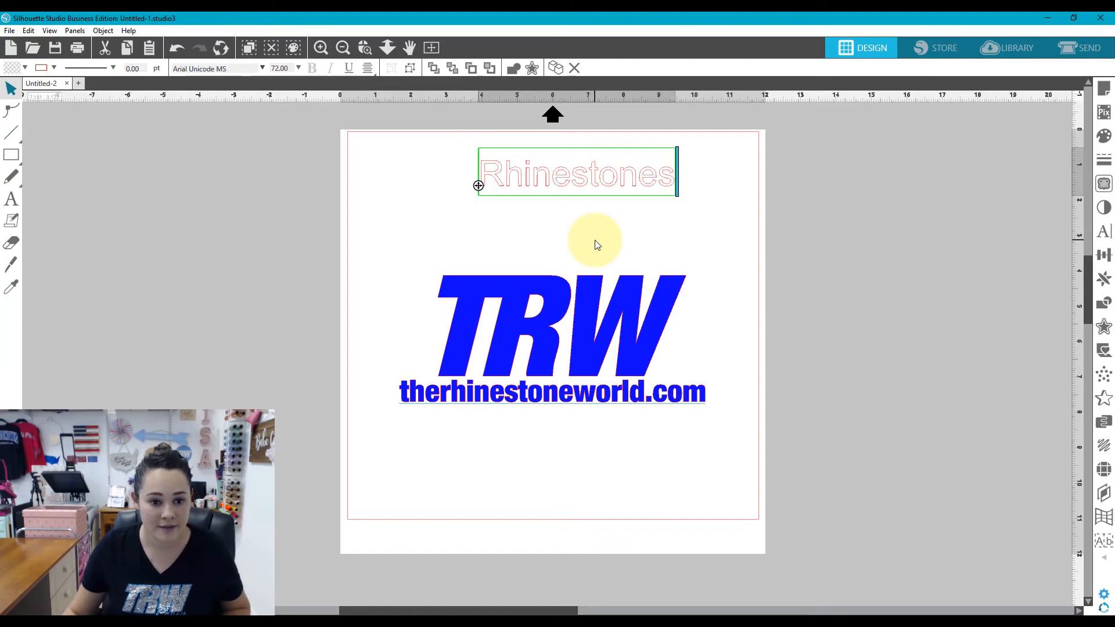
key(ctrl+a)
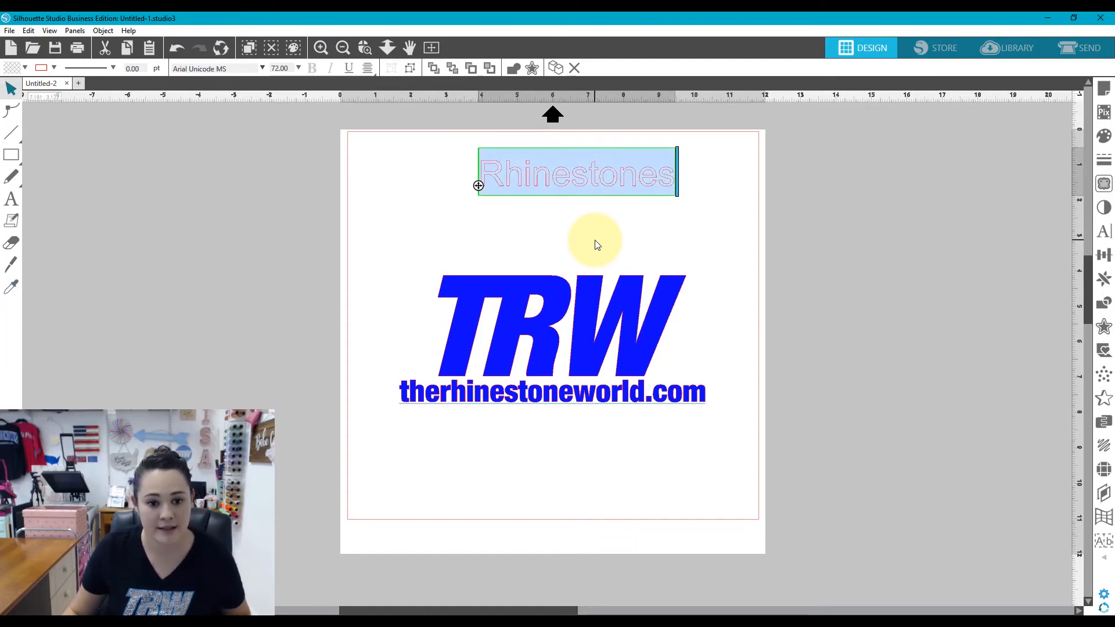
click(261, 70)
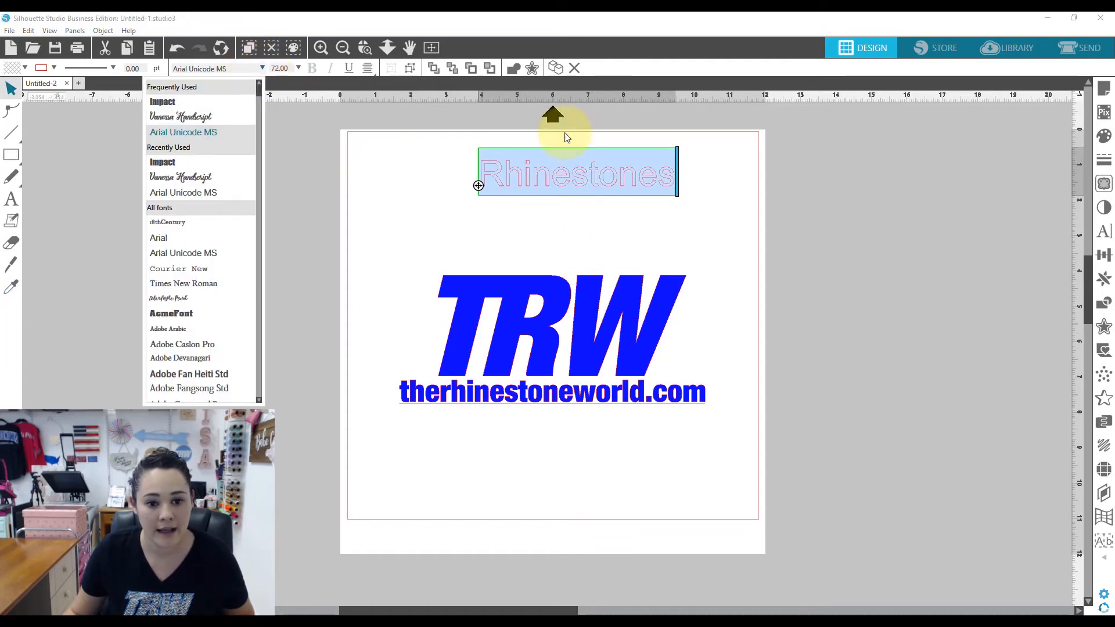
click(520, 205)
click(523, 177)
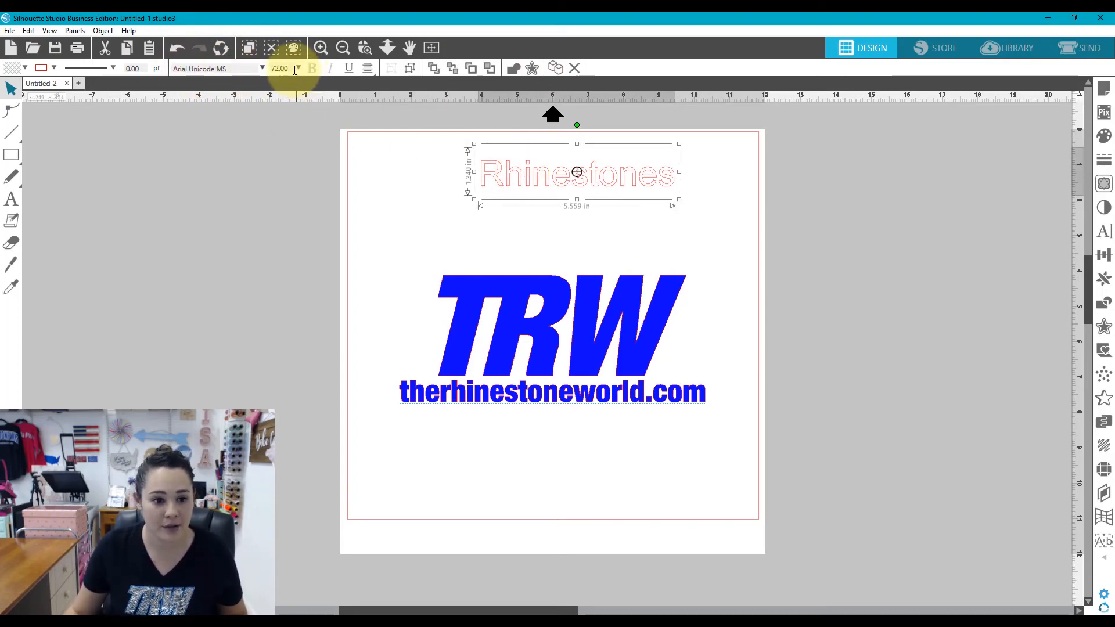
mouse_move(372, 68)
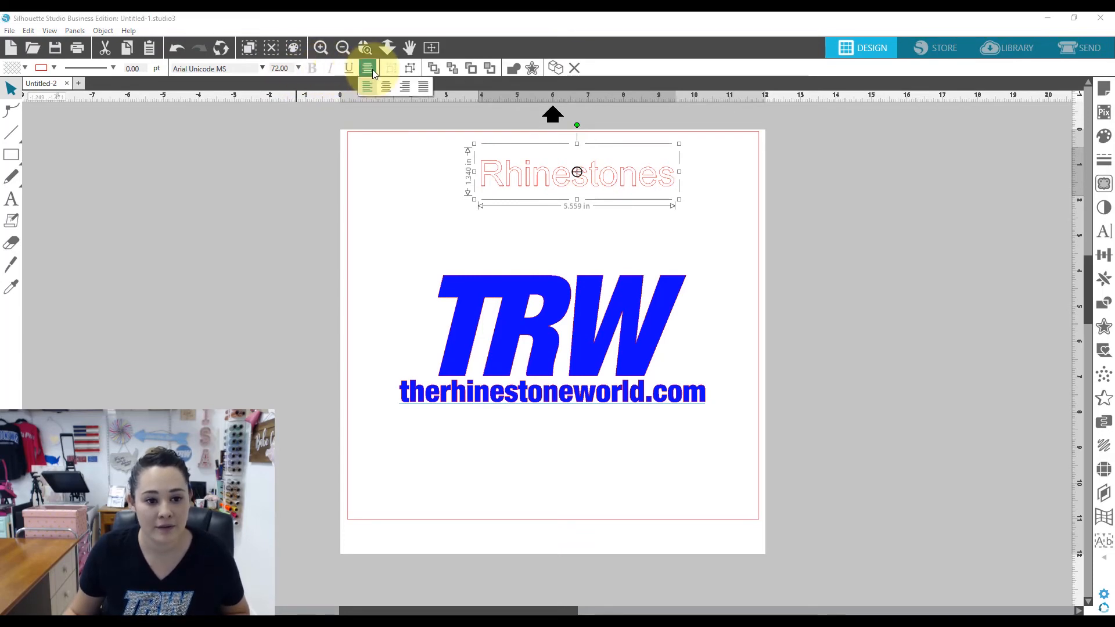
- Set the Rhinestones text's font to Brush Script MT, and enlarge it to about 260 pt across the page above the TRW lettering
click(263, 66)
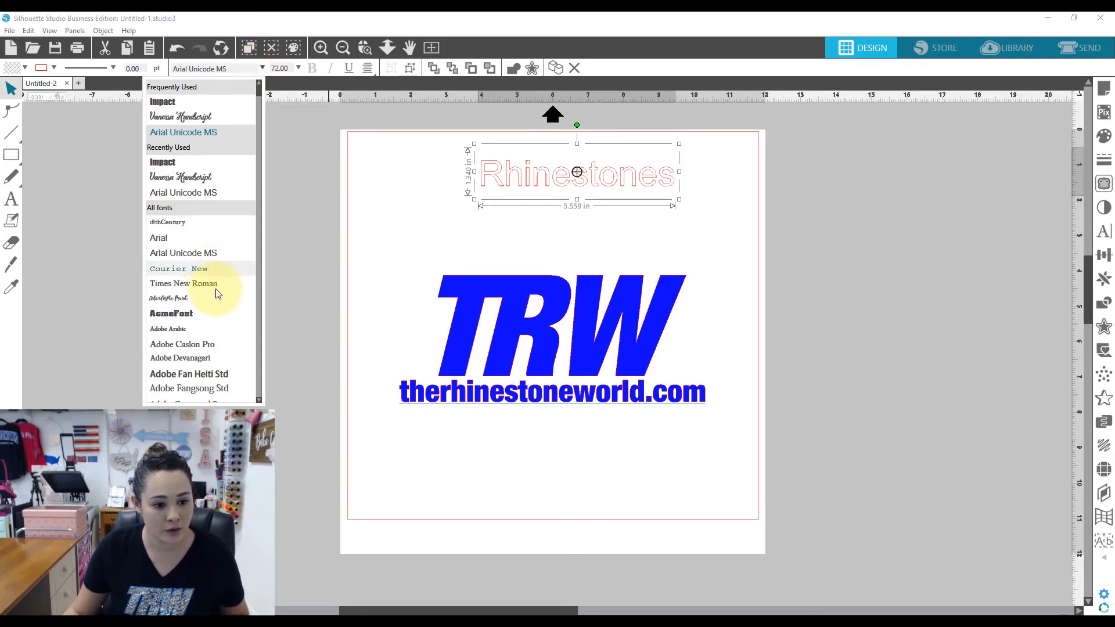
drag(260, 92, 151, 57)
text(brush Script MT)
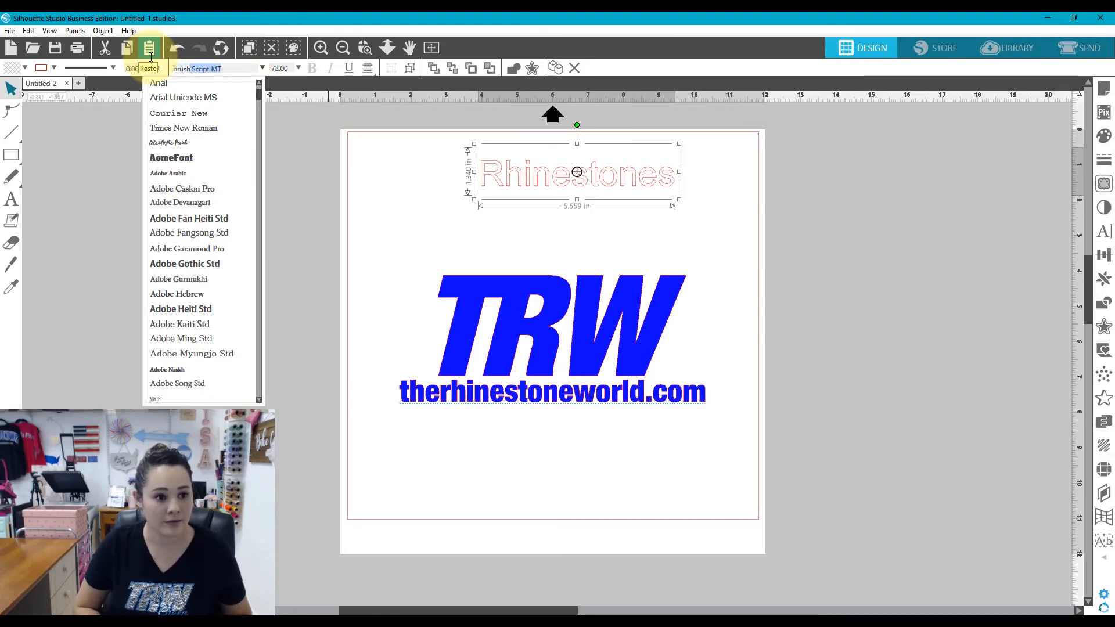
key(Return)
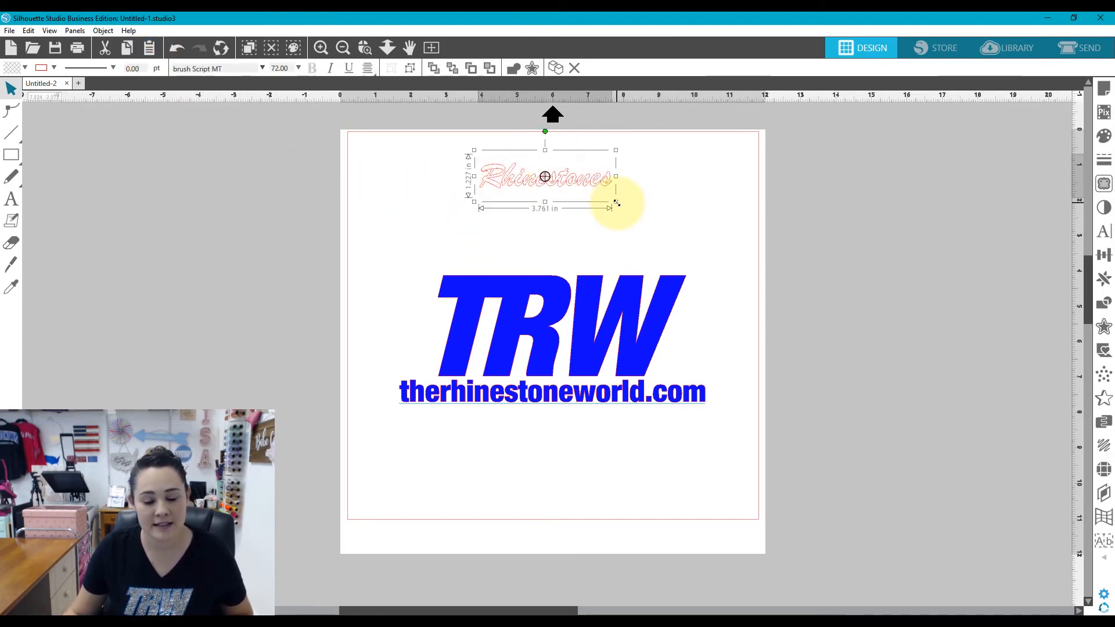
drag(616, 203, 797, 316)
drag(648, 243, 471, 207)
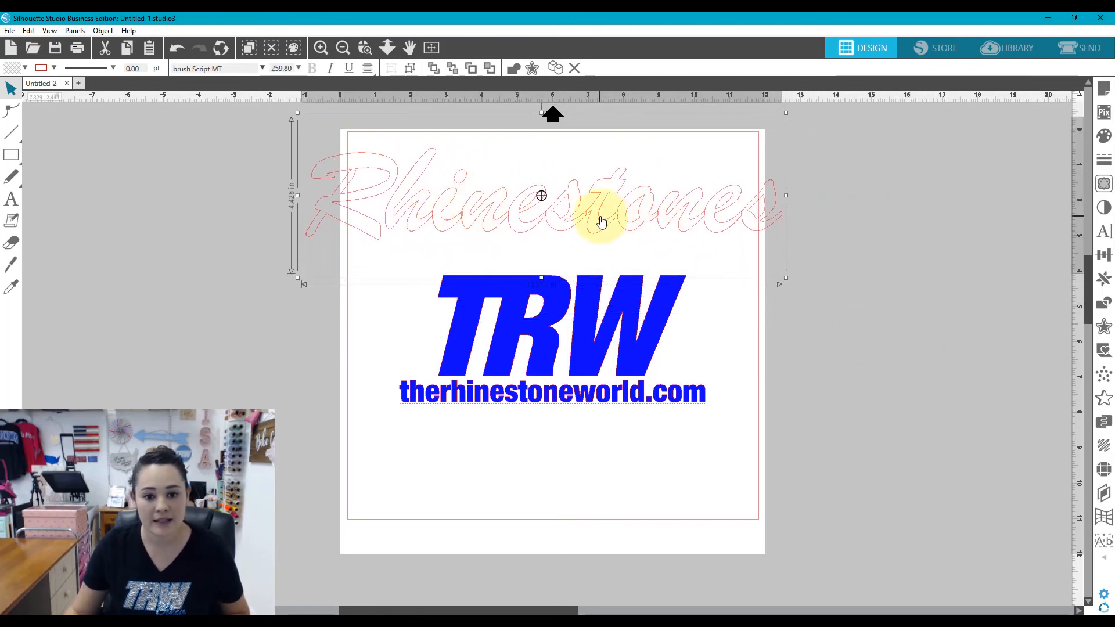
- Weld the overlapping script letters of the Rhinestones text into one shape, and delete it
click(512, 70)
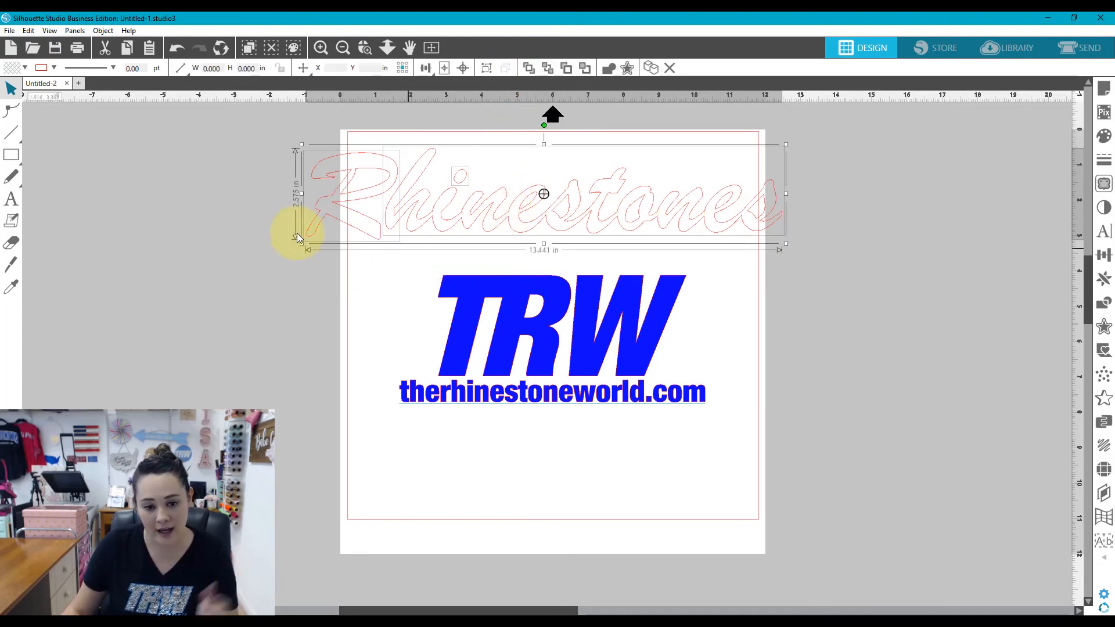
key(Delete)
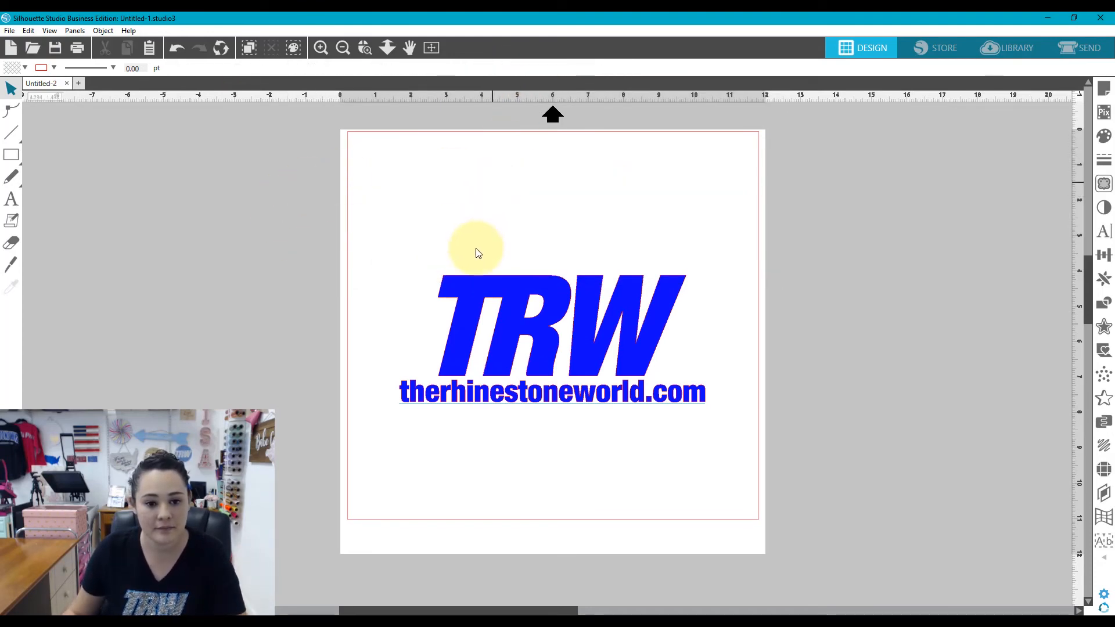
- Preview a 0.125 in rounded-corner offset around the TRW lettering, and cancel it
click(466, 282)
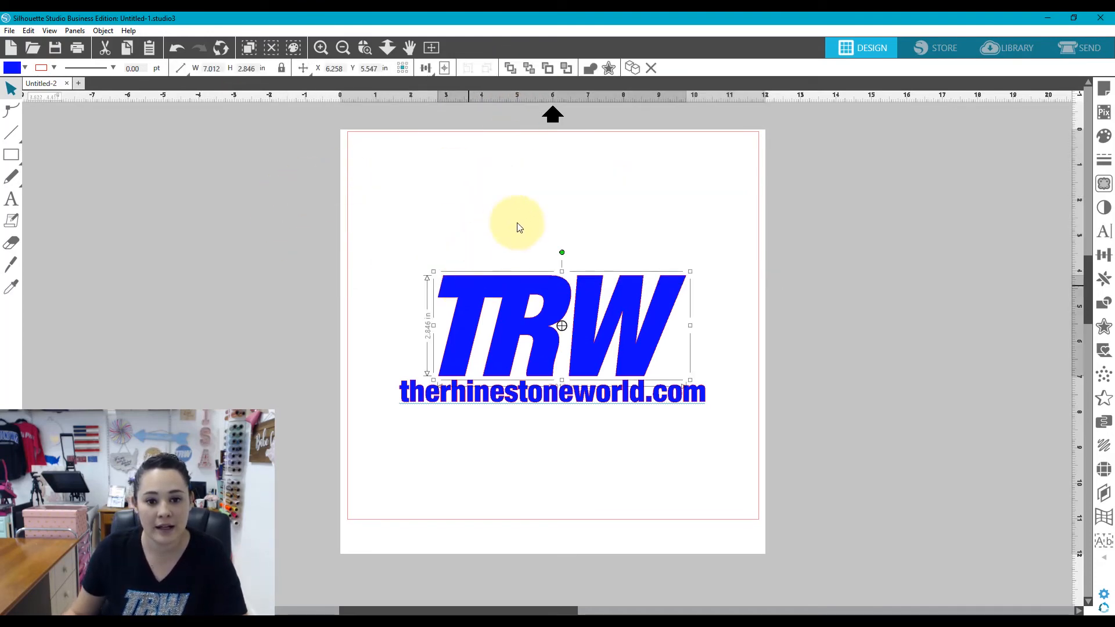
click(610, 68)
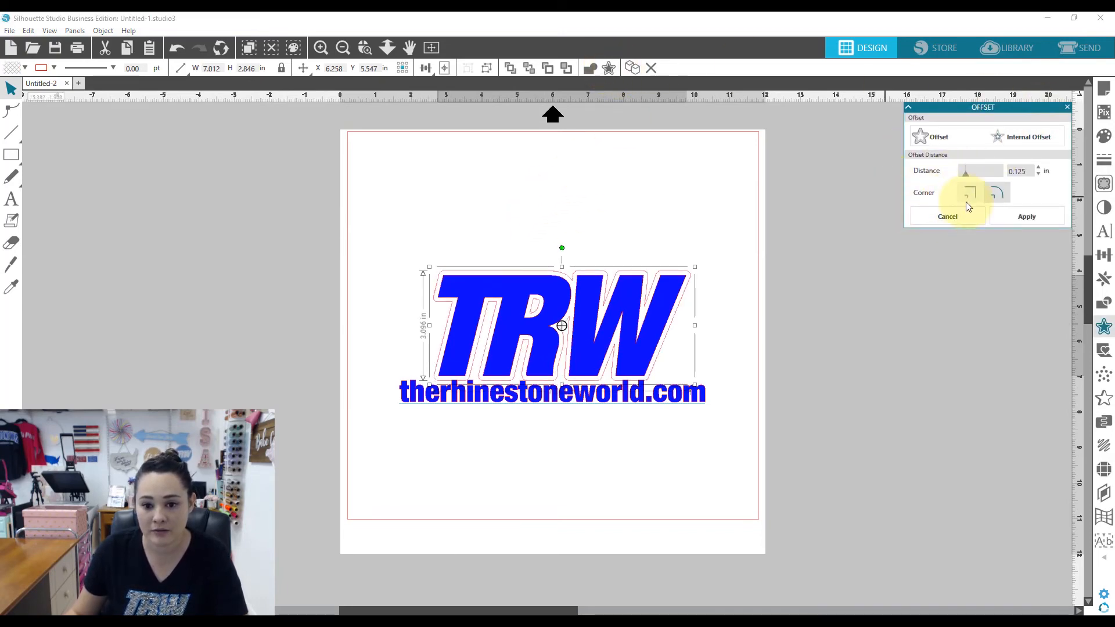
click(932, 216)
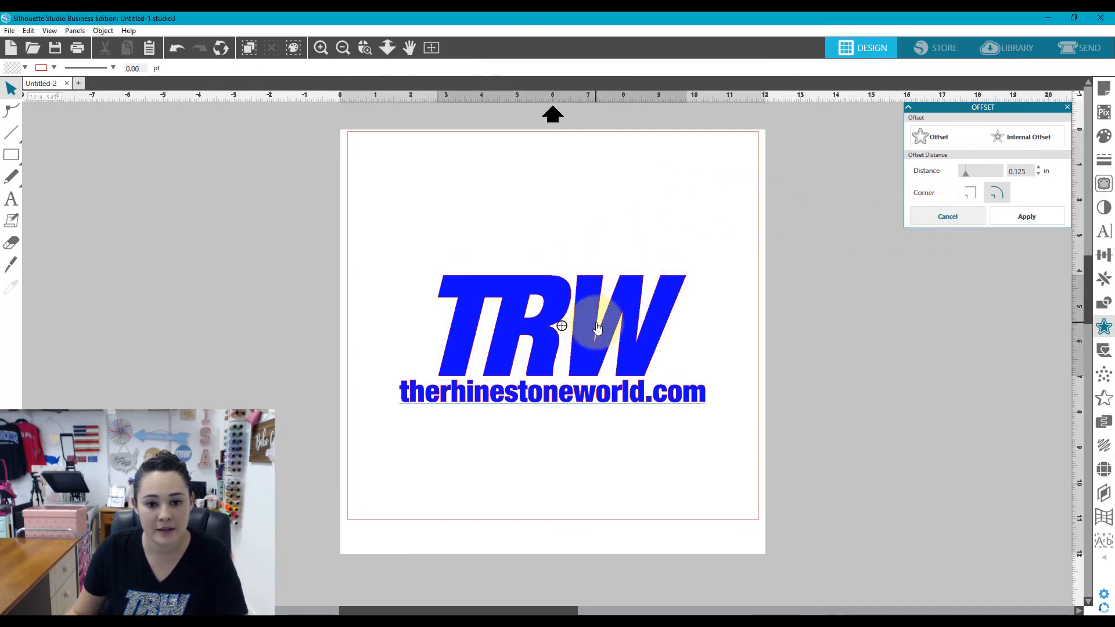
- Duplicate the TRW lettering twice, moving each copy aside to the right of the original and deleting it
click(633, 68)
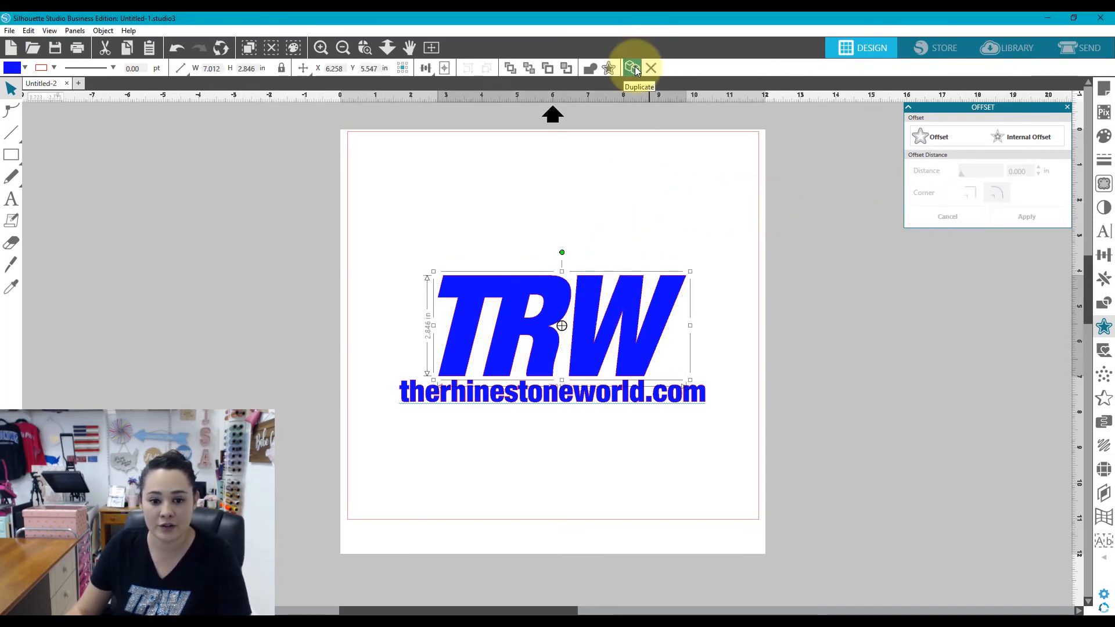
click(636, 68)
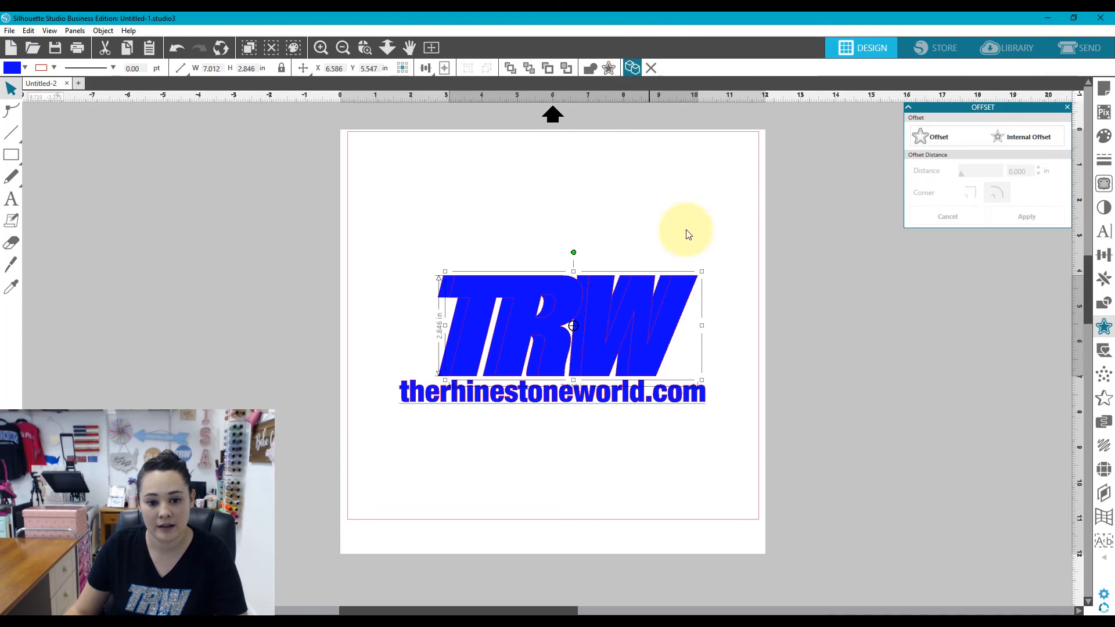
drag(665, 319, 937, 328)
key(Delete)
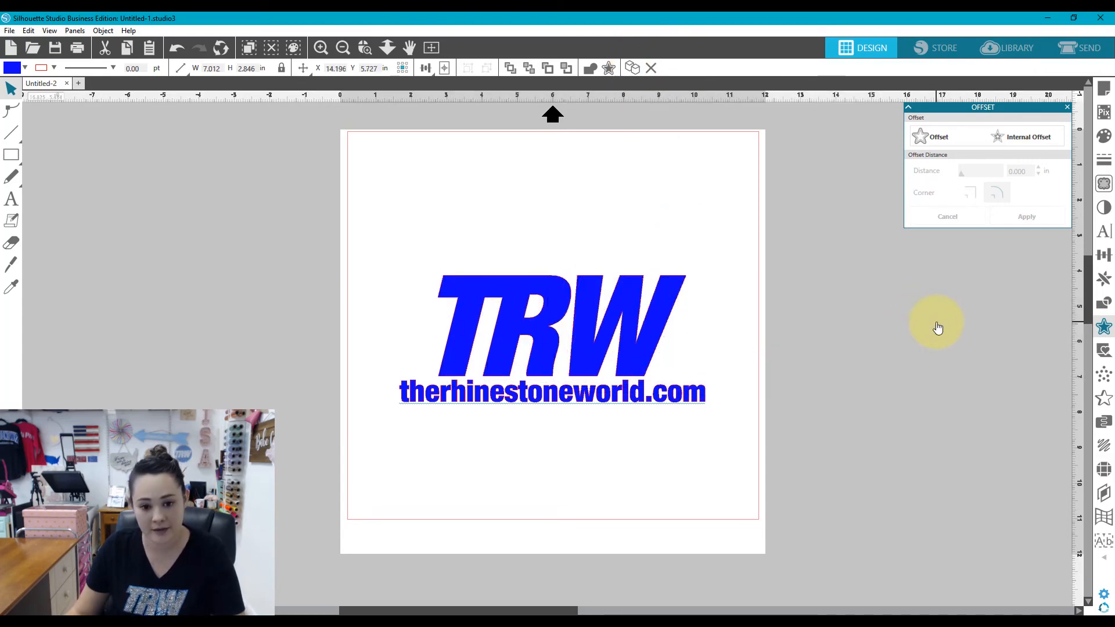
click(512, 312)
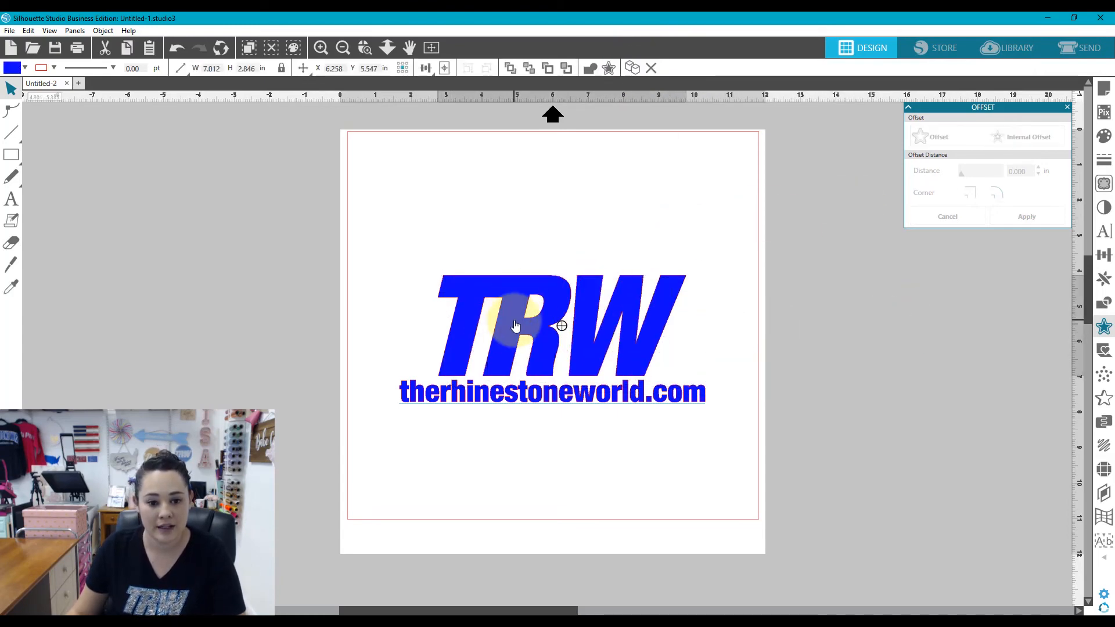
click(633, 69)
drag(668, 319, 787, 323)
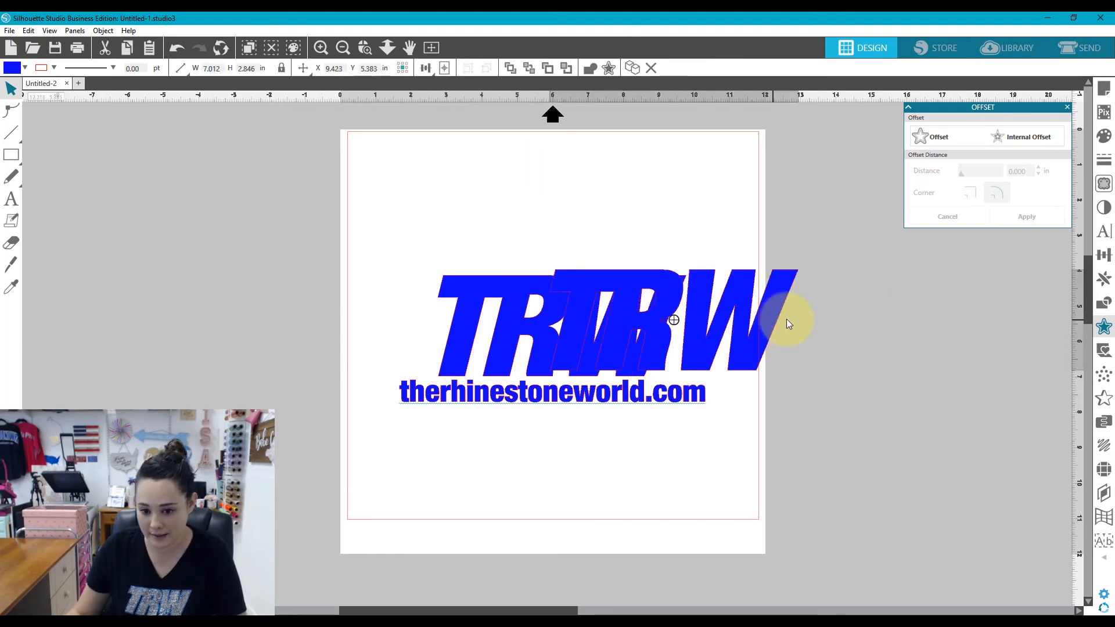
key(Delete)
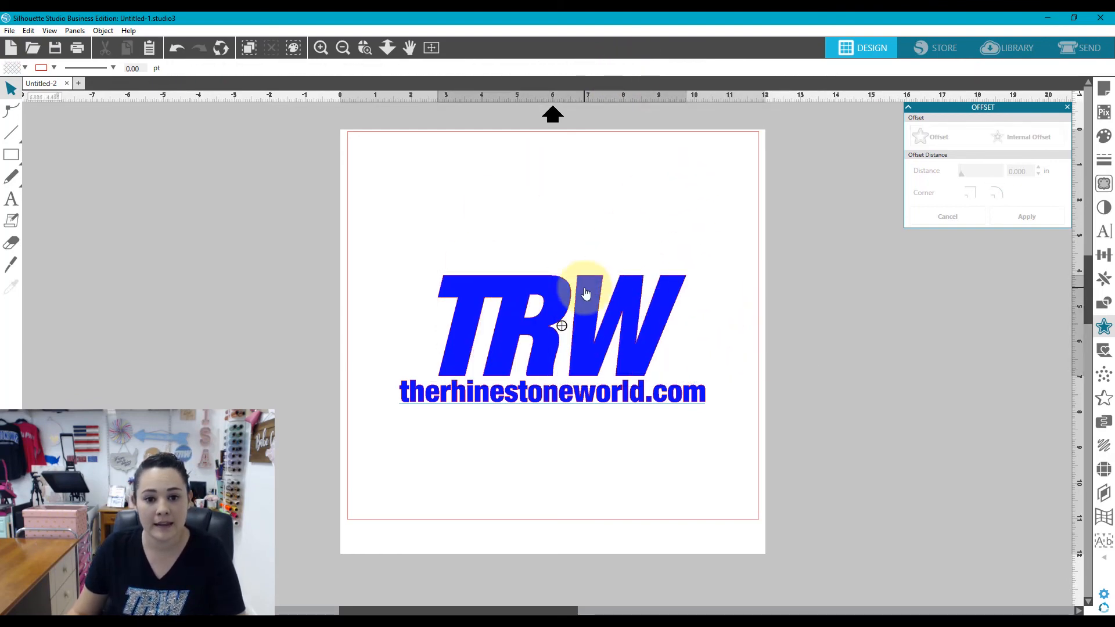
- Delete the TRW lettering, and undo the deletion
click(586, 294)
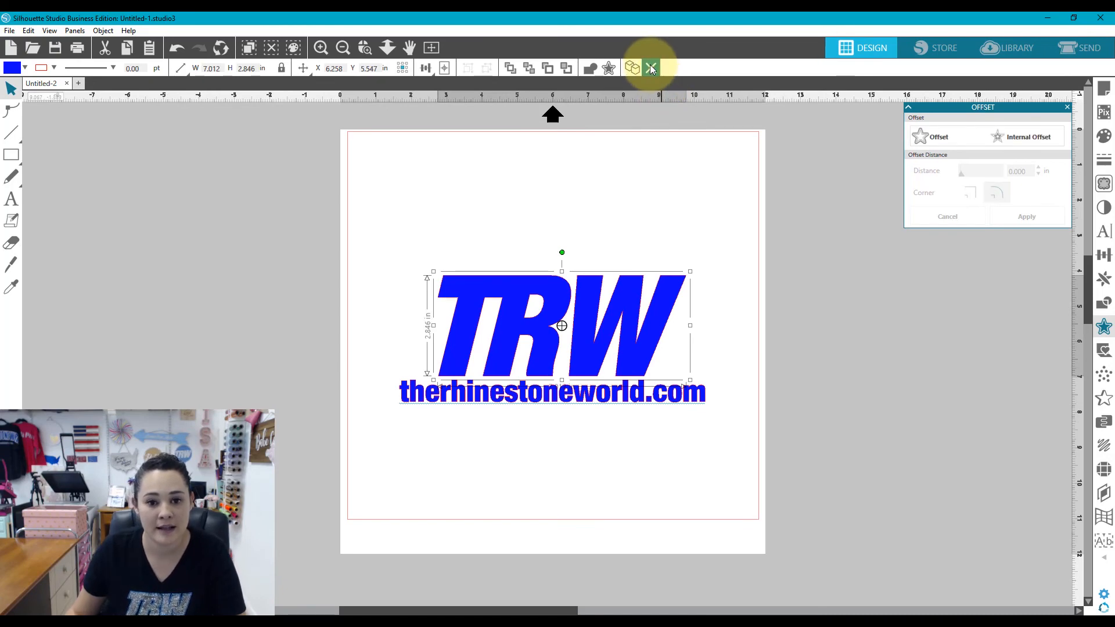
click(652, 69)
key(ctrl+z)
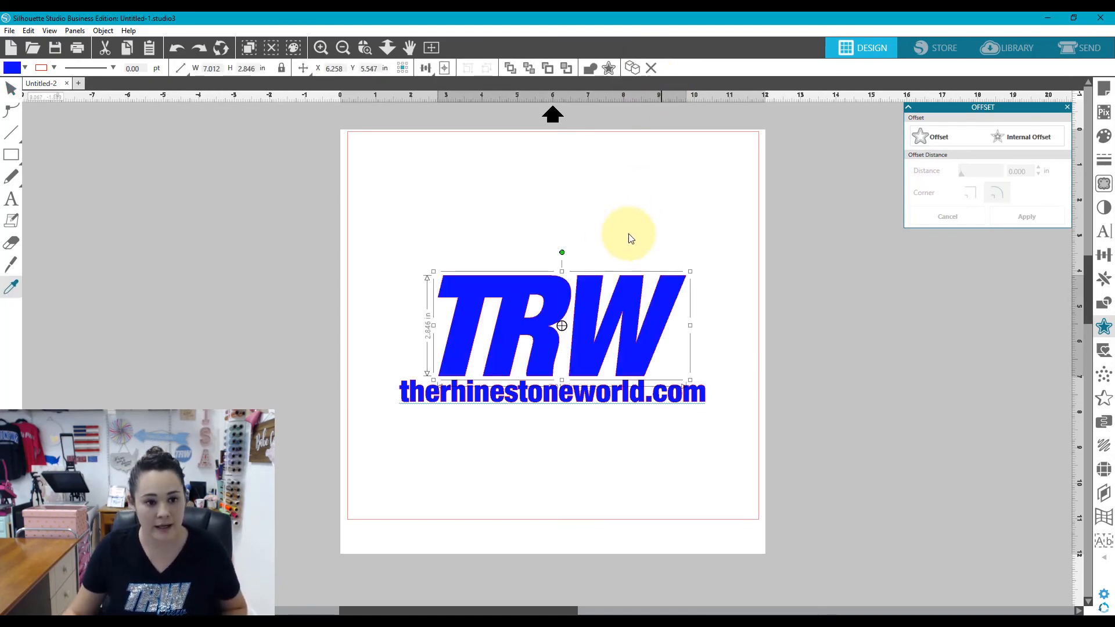